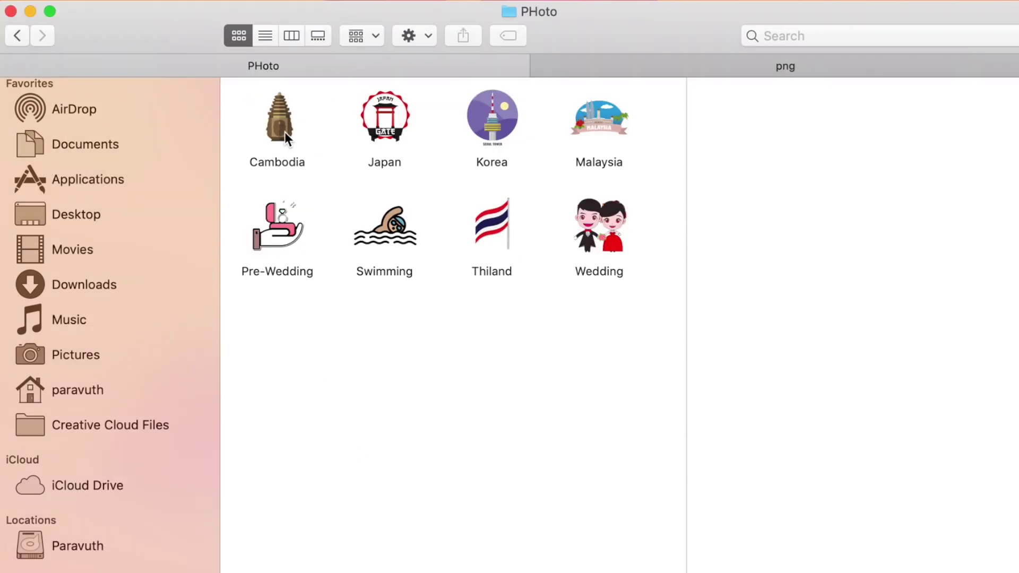
# Preview the Cambodia and Japan folders, then collapse Safari's Favorites grid.
pyautogui.click(285, 132)
pyautogui.click(388, 114)
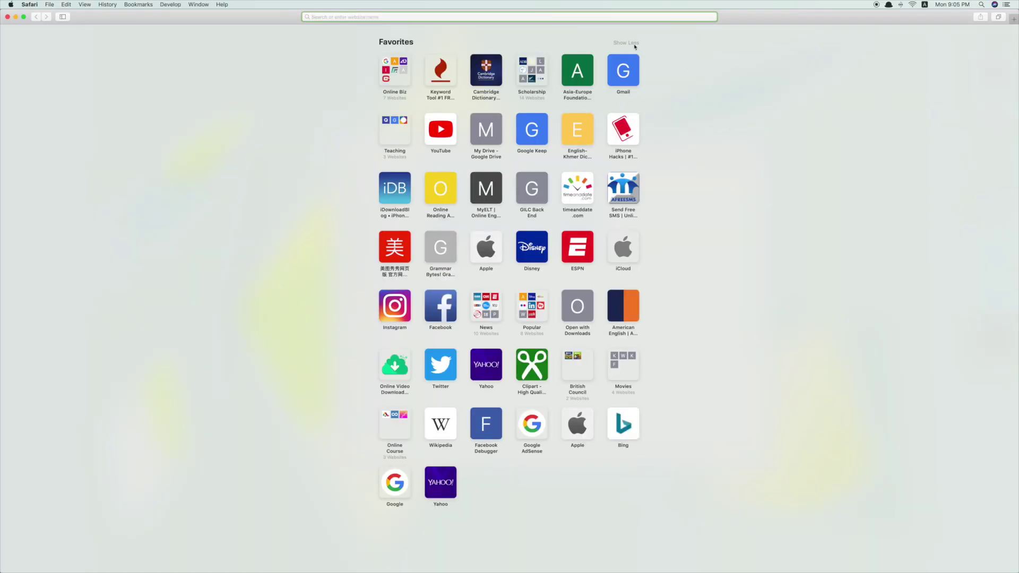
pyautogui.click(634, 45)
# Search Google for 'wedding', then refine the query to 'wedding png'.
pyautogui.write('wedding')
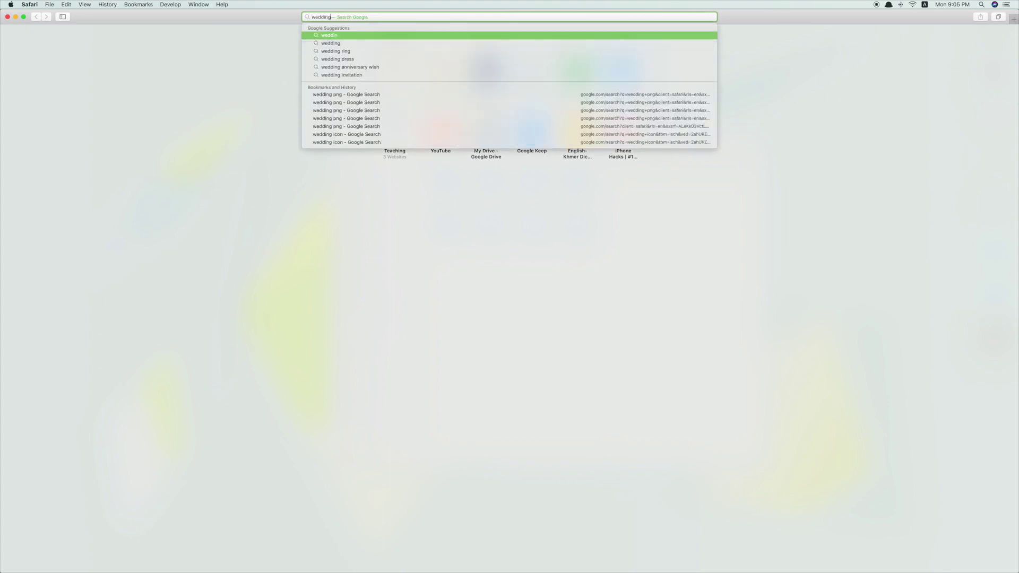
pyautogui.press('Escape')
pyautogui.press('Return')
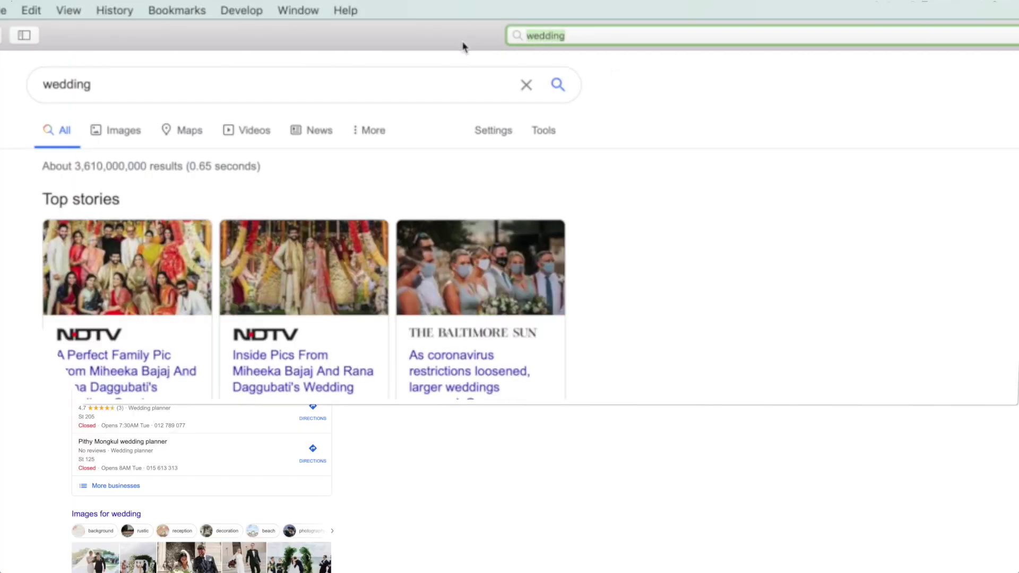
pyautogui.click(315, 85)
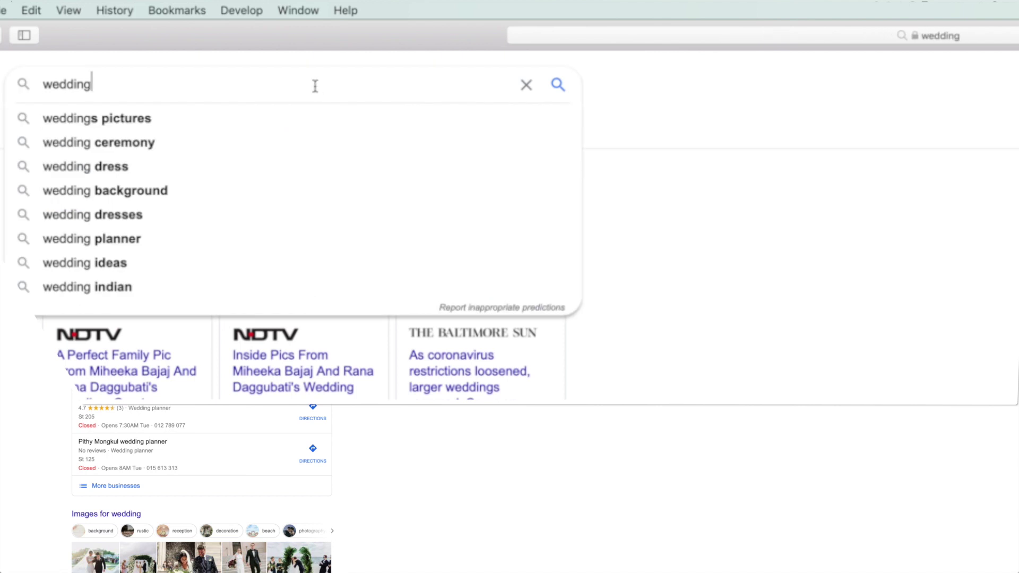
pyautogui.write('png')
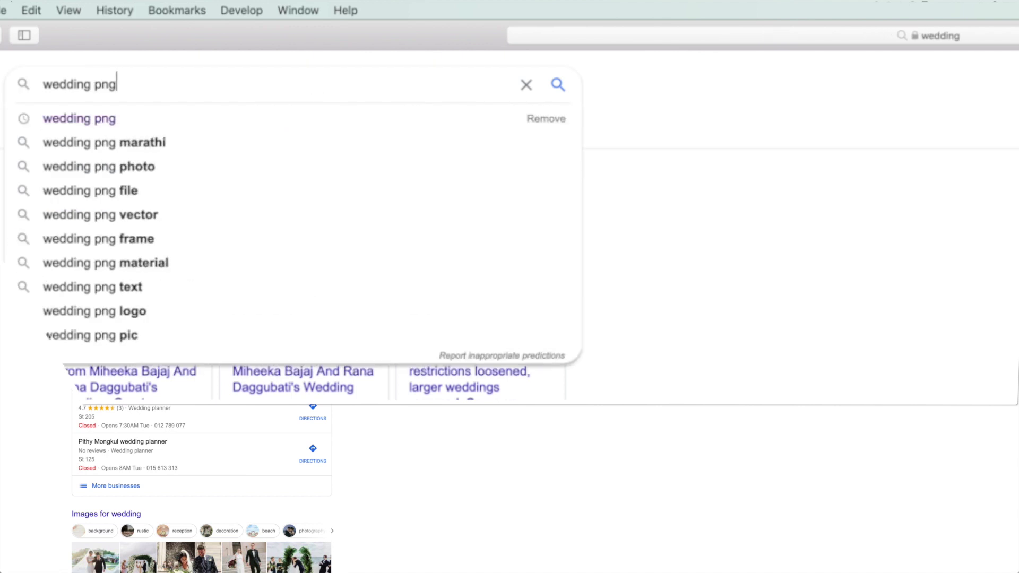
pyautogui.press('Return')
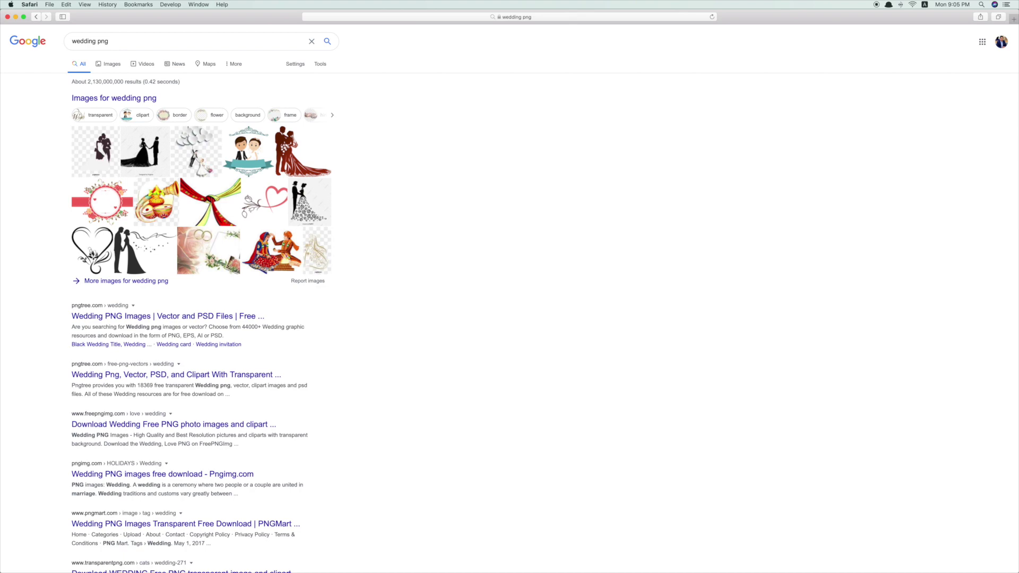
# Switch to Image results for wedding png and enlarge the red bride-and-groom Wedding PNG.
pyautogui.click(107, 64)
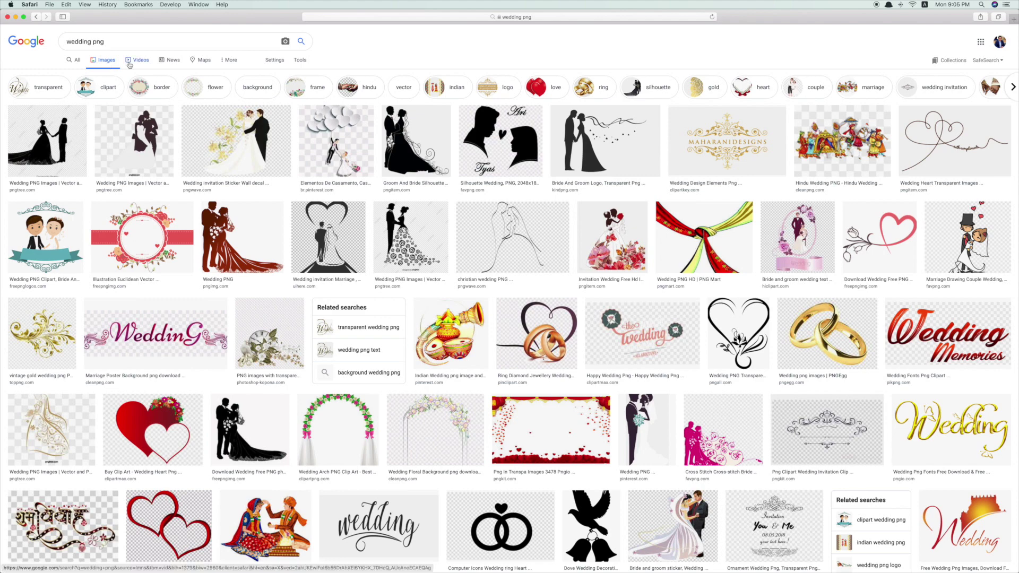
pyautogui.click(266, 235)
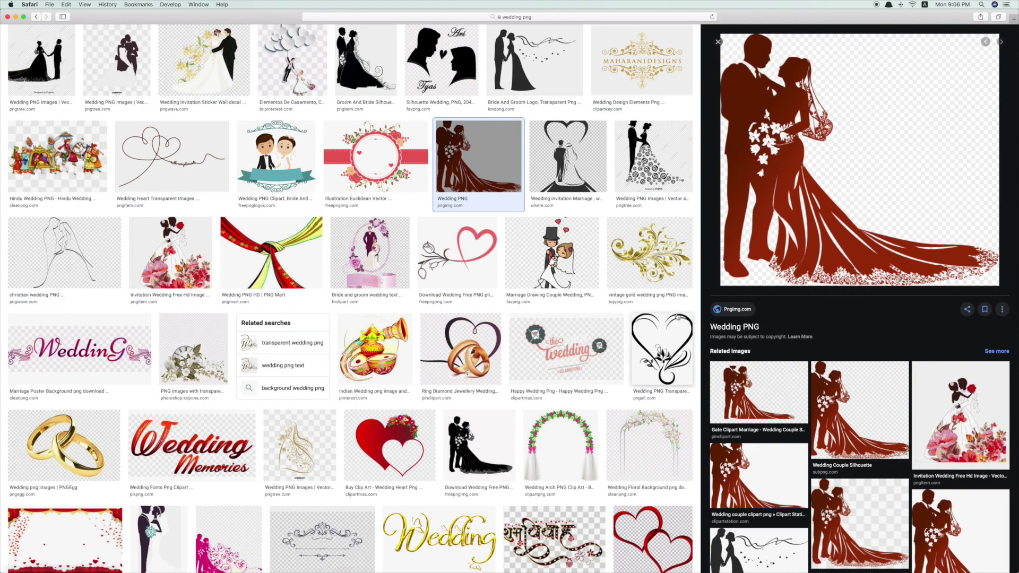
pyautogui.scroll(3, 509, 274)
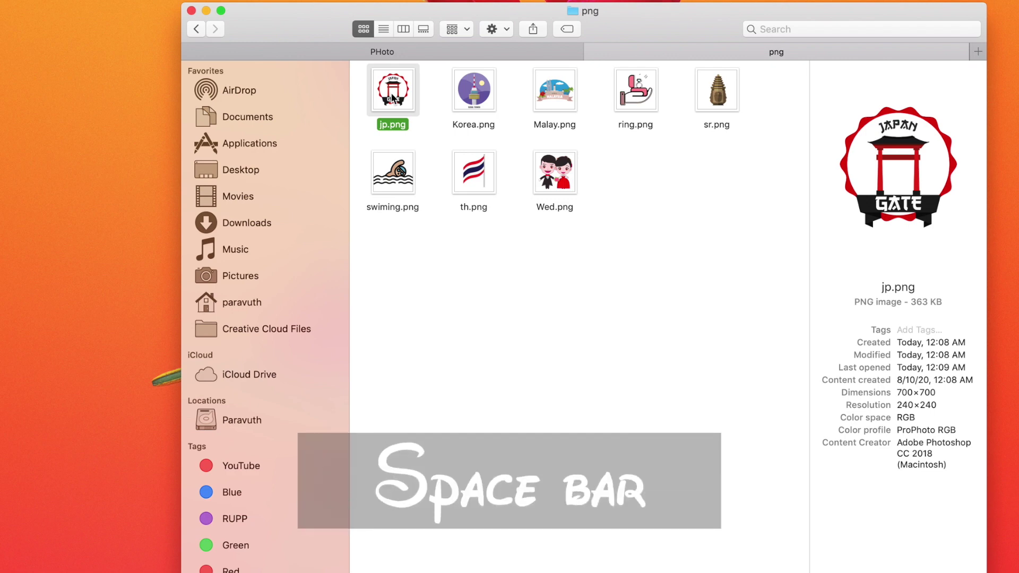
# Quick Look jp.png at full size, then clear the selection.
pyautogui.press('space')
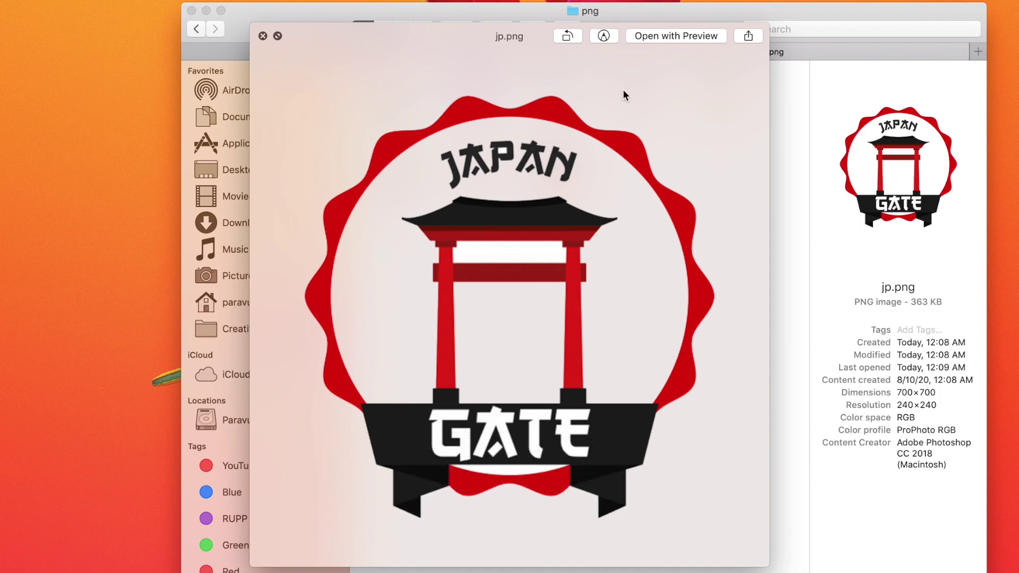
pyautogui.press('space')
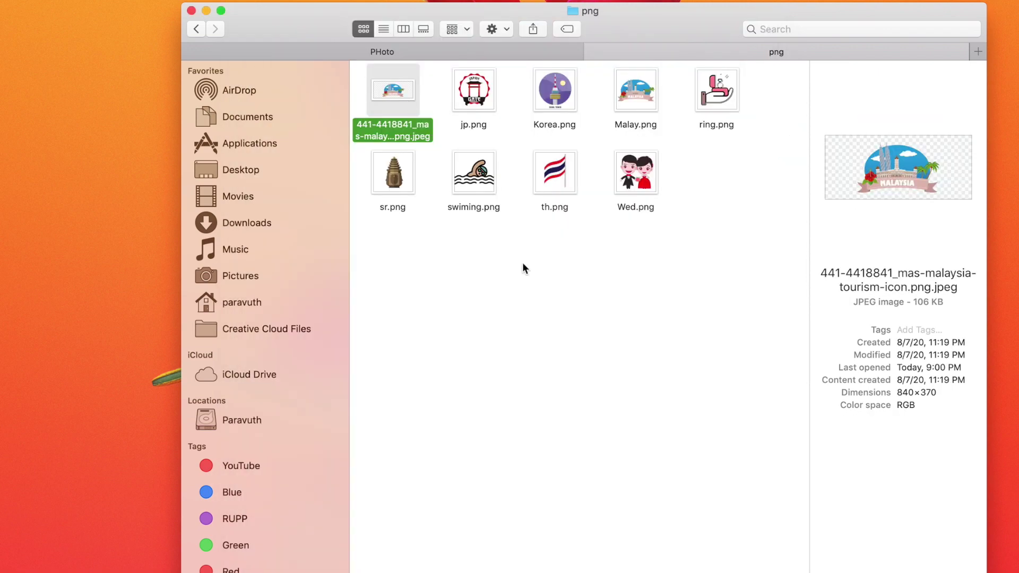
pyautogui.click(358, 104)
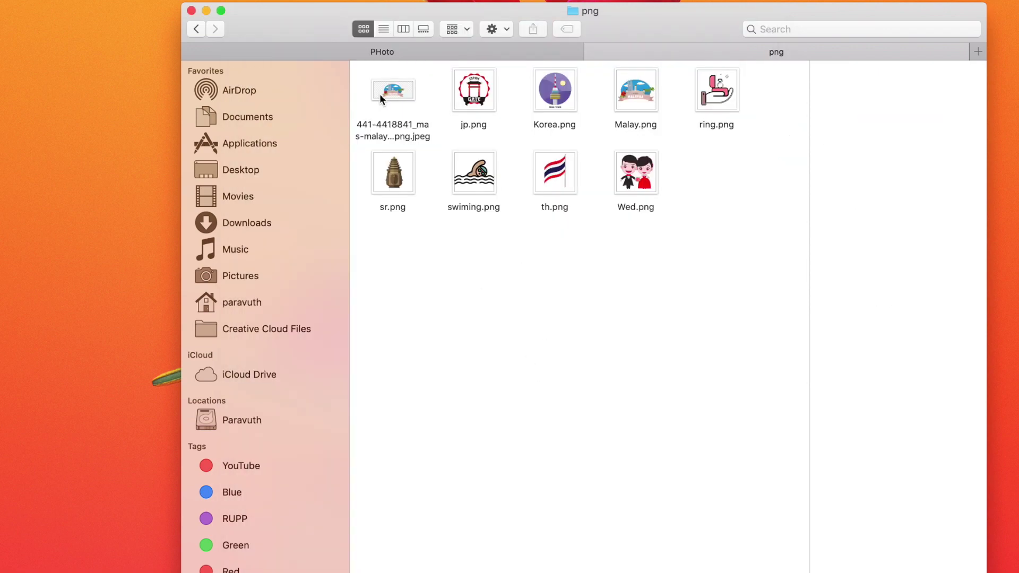
# Quick Look the Malaysia tourism JPEG and compare it with Malay.png.
pyautogui.click(380, 94)
pyautogui.press('space')
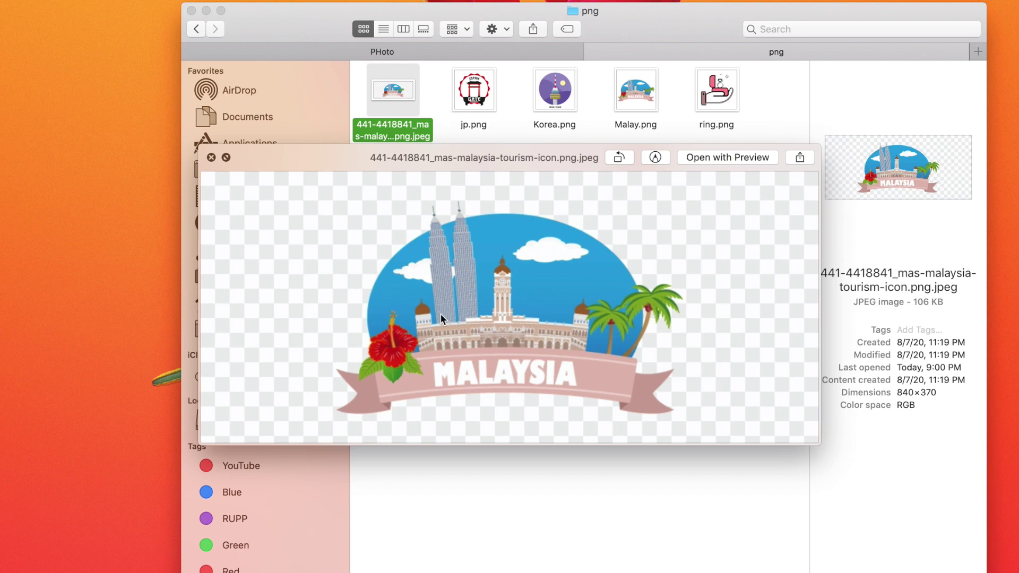
pyautogui.click(642, 98)
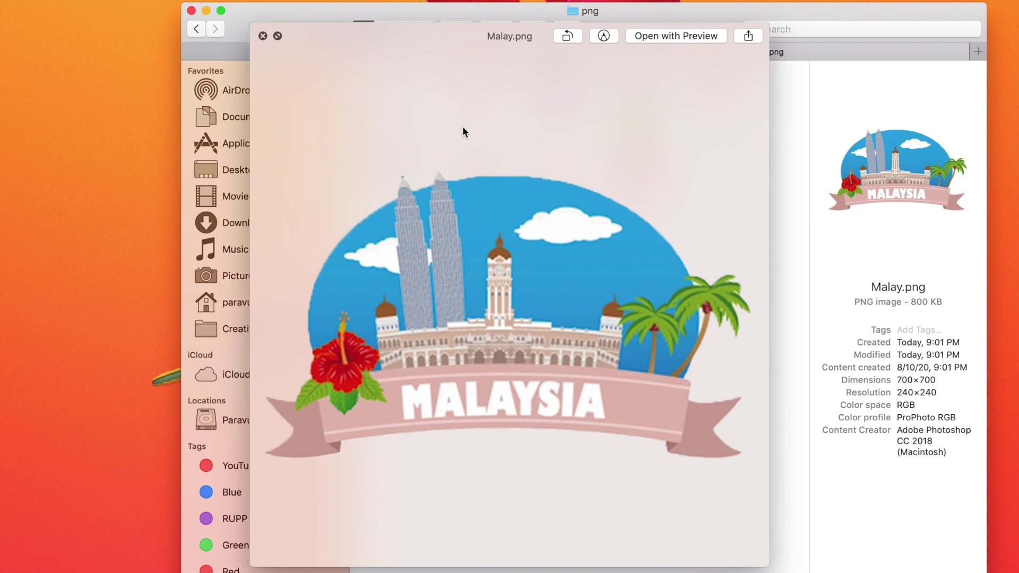
pyautogui.press('Left')
pyautogui.press('Left')
pyautogui.press('Left')
pyautogui.press('space')
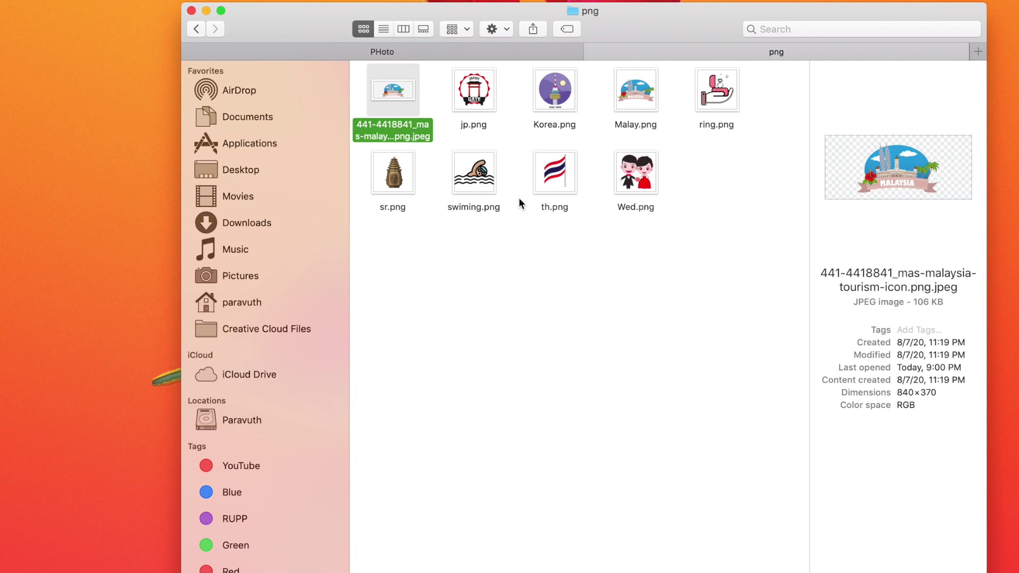
# Open Wed.png in Preview and copy the bride-and-groom cartoon.
pyautogui.click(631, 181)
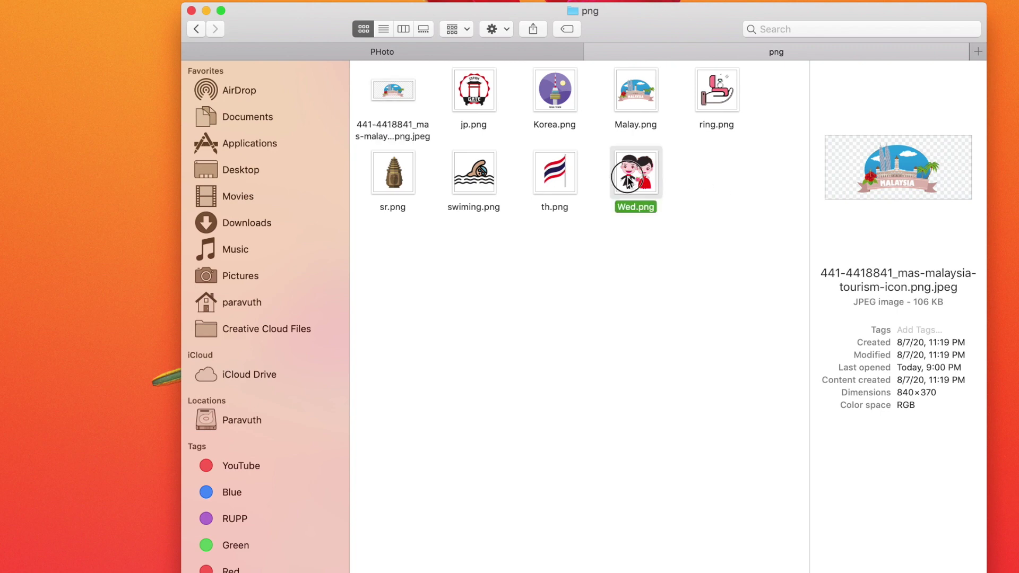
pyautogui.doubleClick(641, 184)
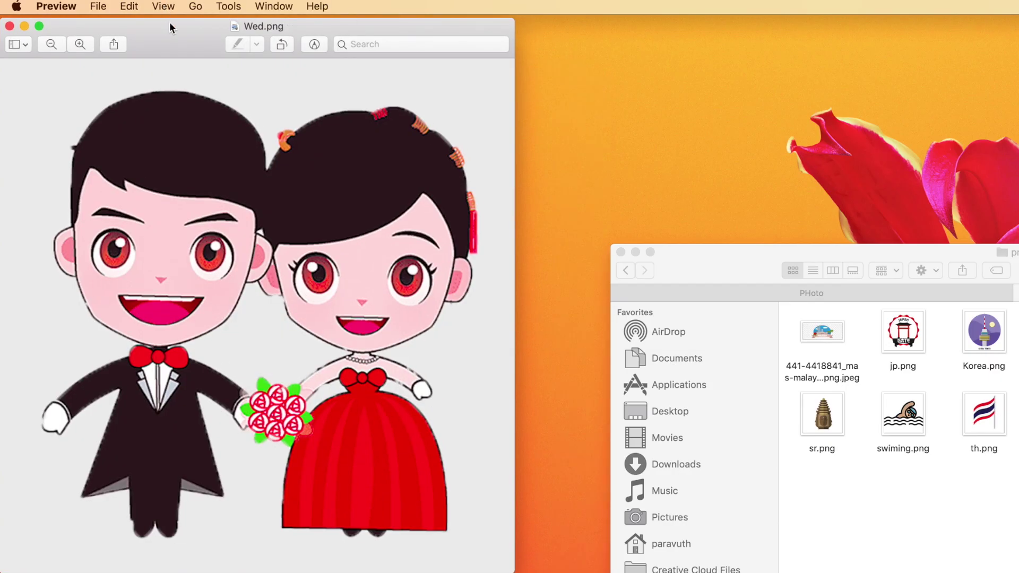
pyautogui.click(129, 7)
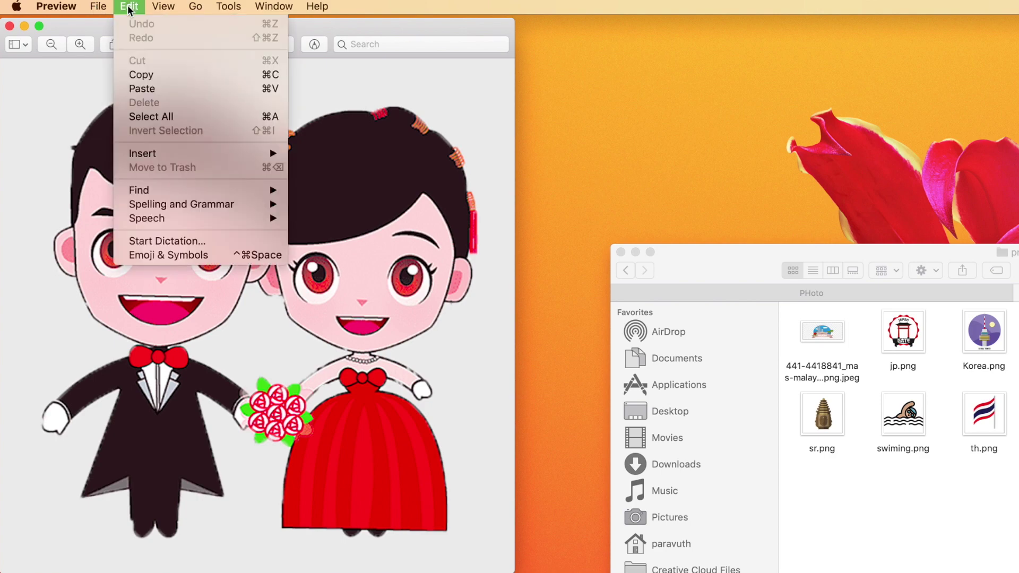
pyautogui.click(206, 79)
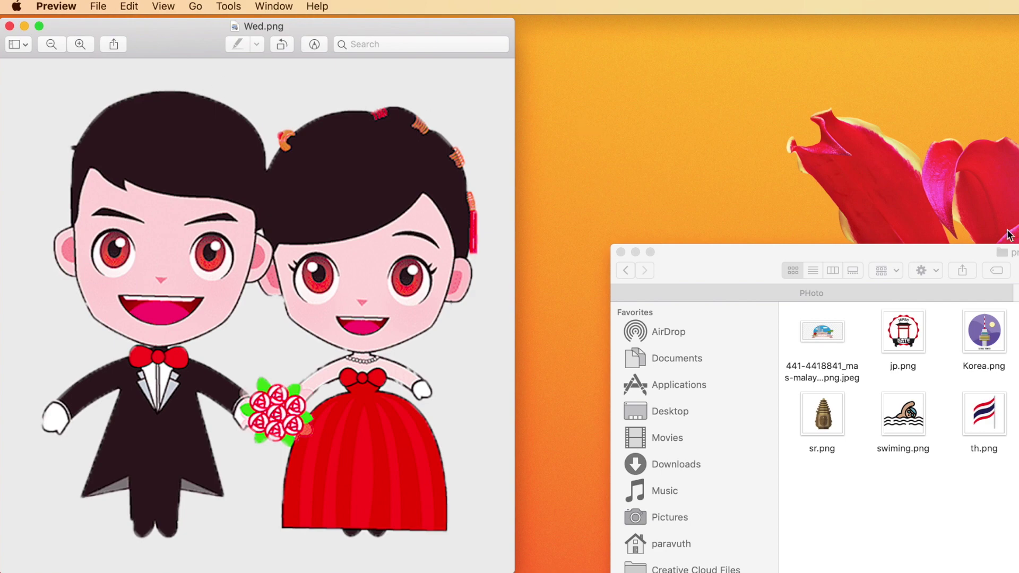
# Paste the copied bride-and-groom picture onto the Wedding folder's icon in Get Info.
pyautogui.click(940, 291)
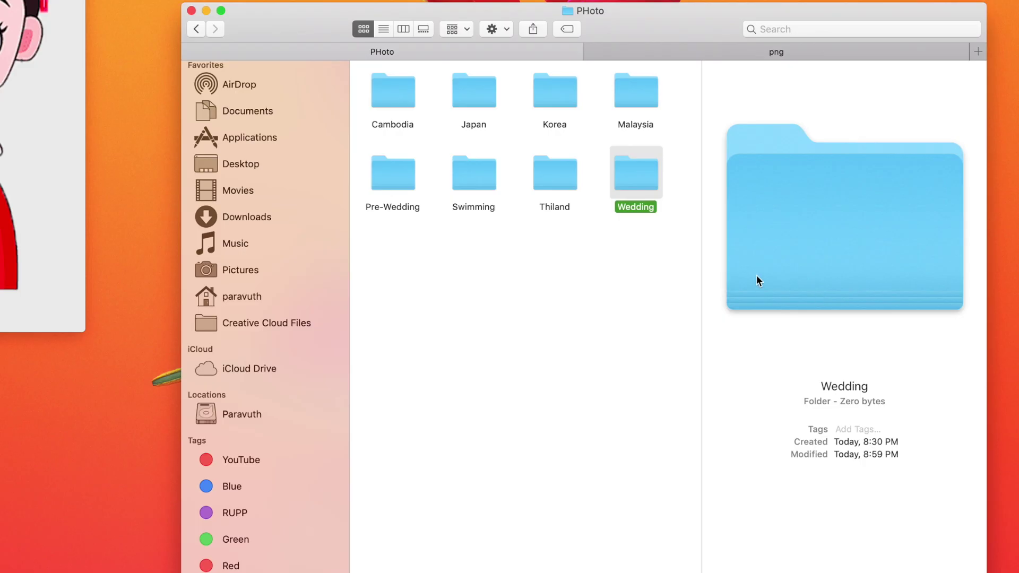
pyautogui.rightClick(633, 167)
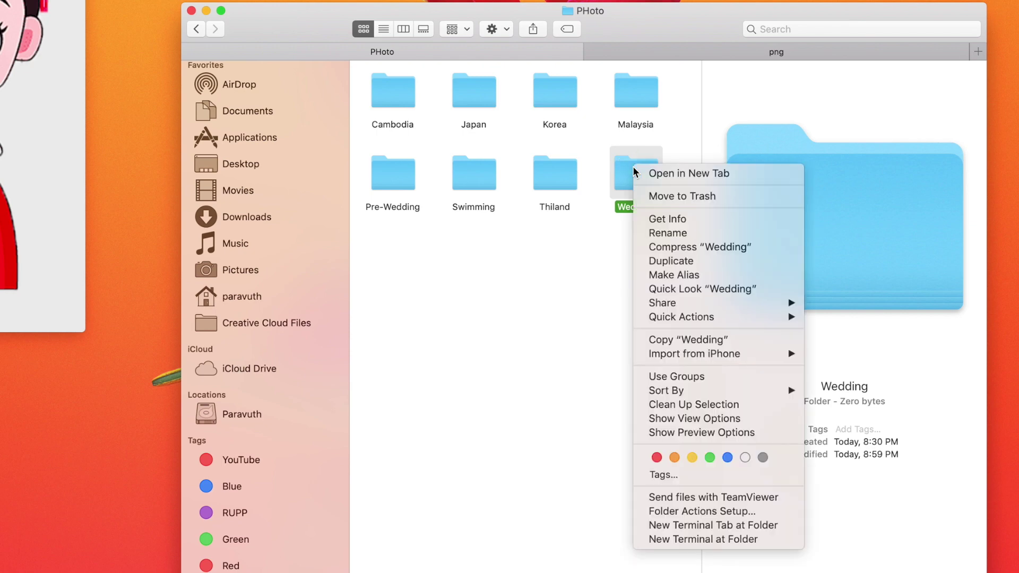
pyautogui.click(718, 219)
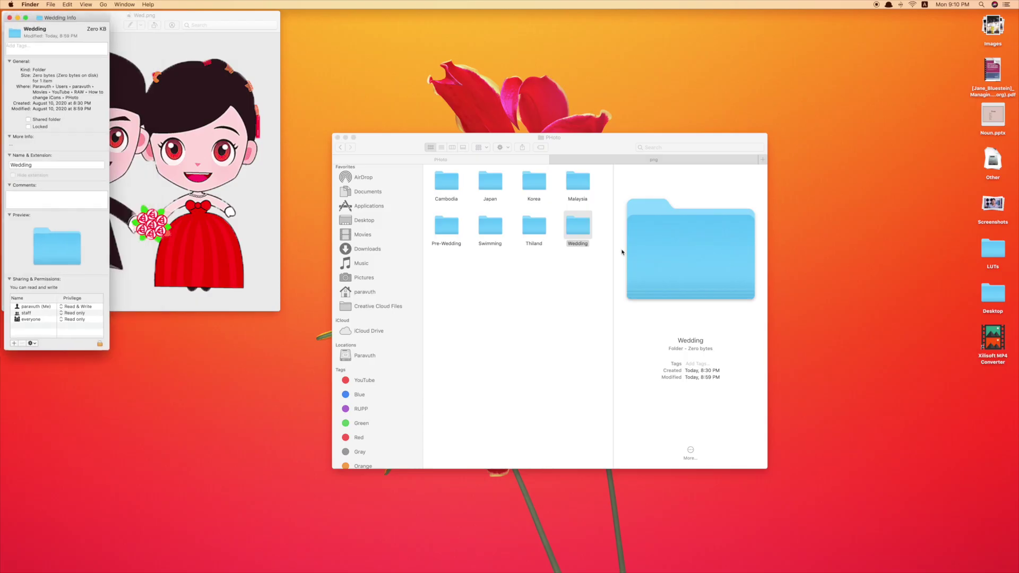
pyautogui.moveTo(60, 20); pyautogui.dragTo(438, 102)
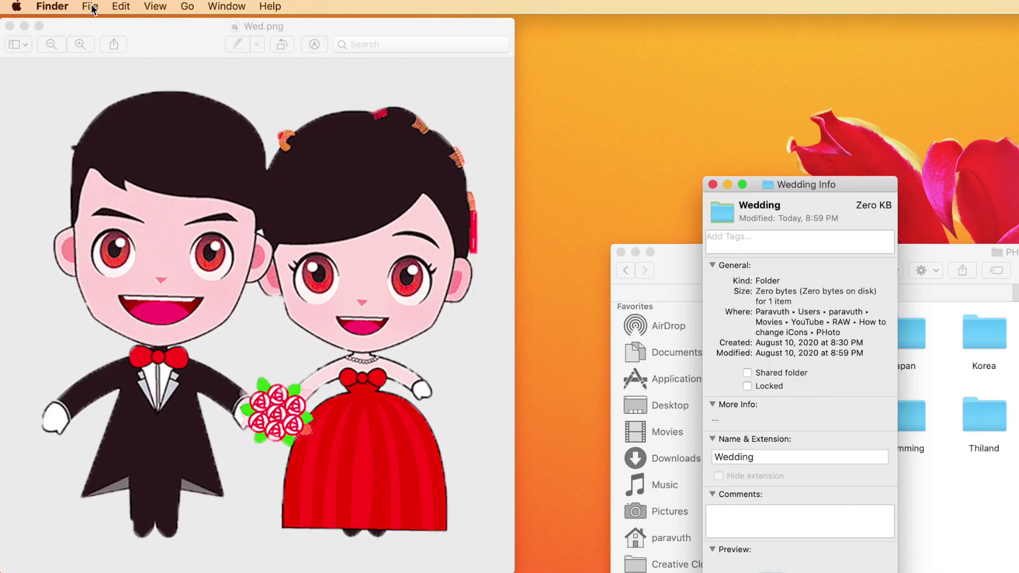
pyautogui.click(121, 7)
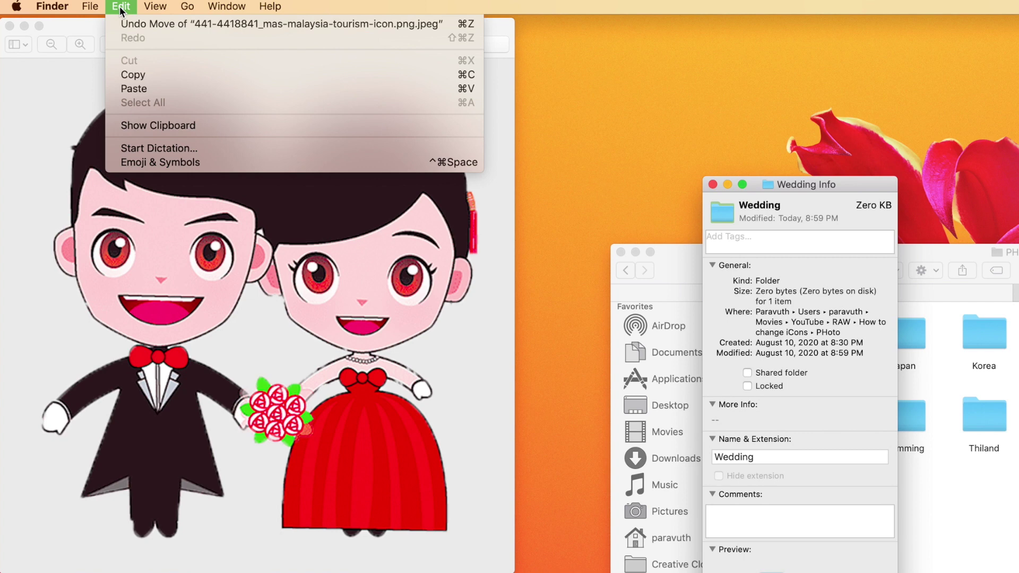
pyautogui.click(150, 88)
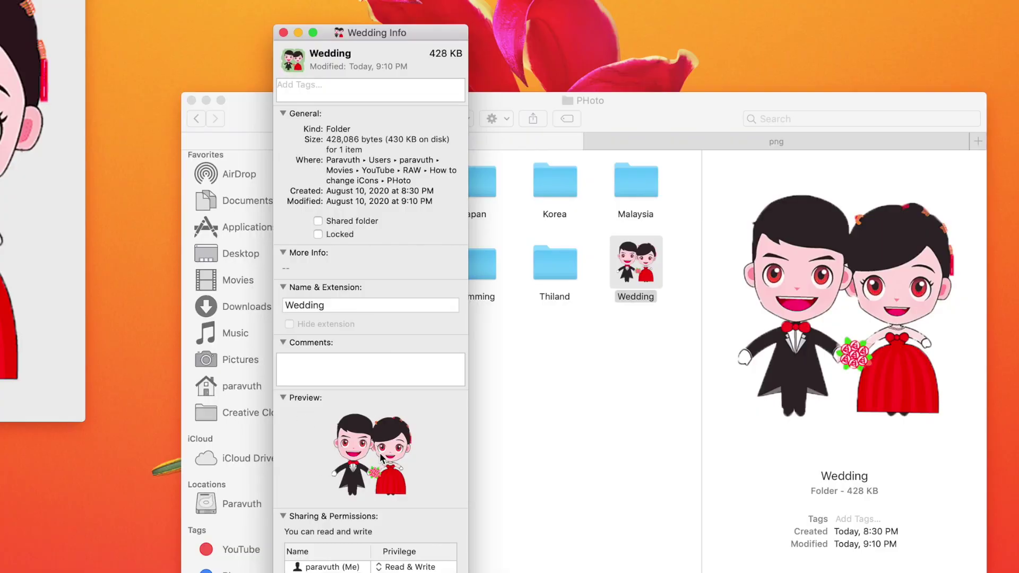
pyautogui.click(300, 70)
pyautogui.click(283, 34)
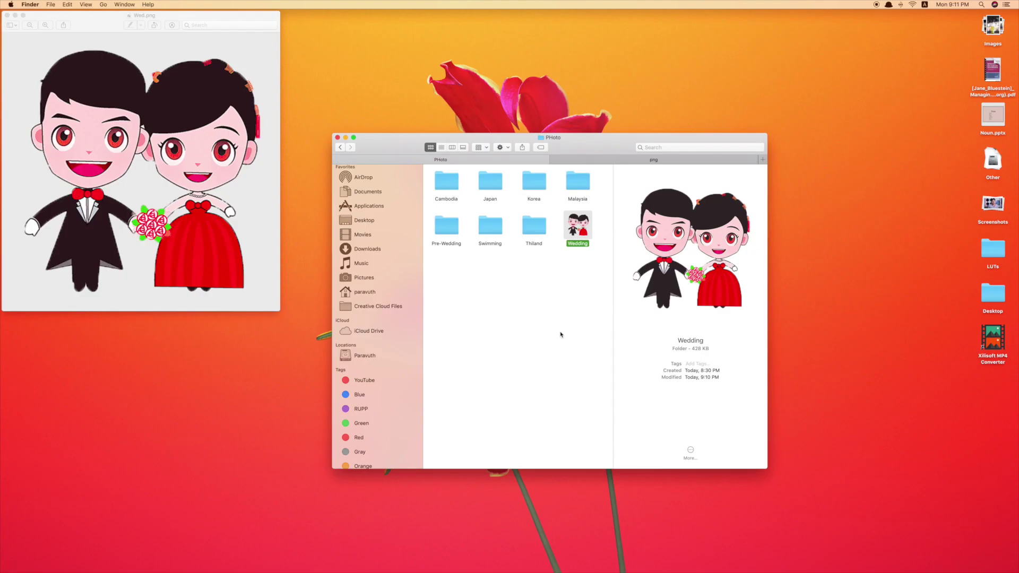
# Open Korea.png in Preview and copy the Seoul Tower picture.
pyautogui.click(589, 463)
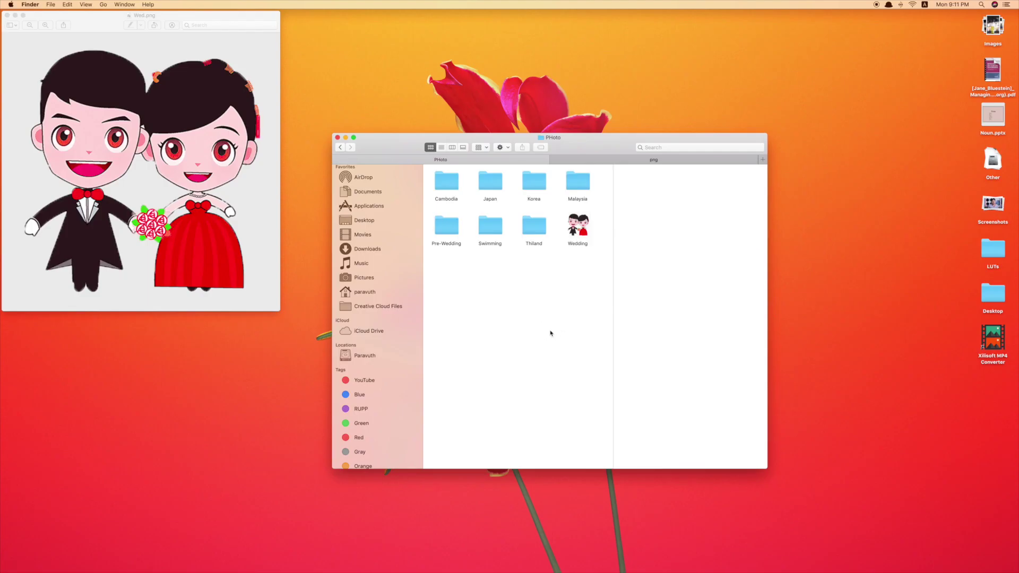
pyautogui.click(629, 161)
pyautogui.doubleClick(534, 182)
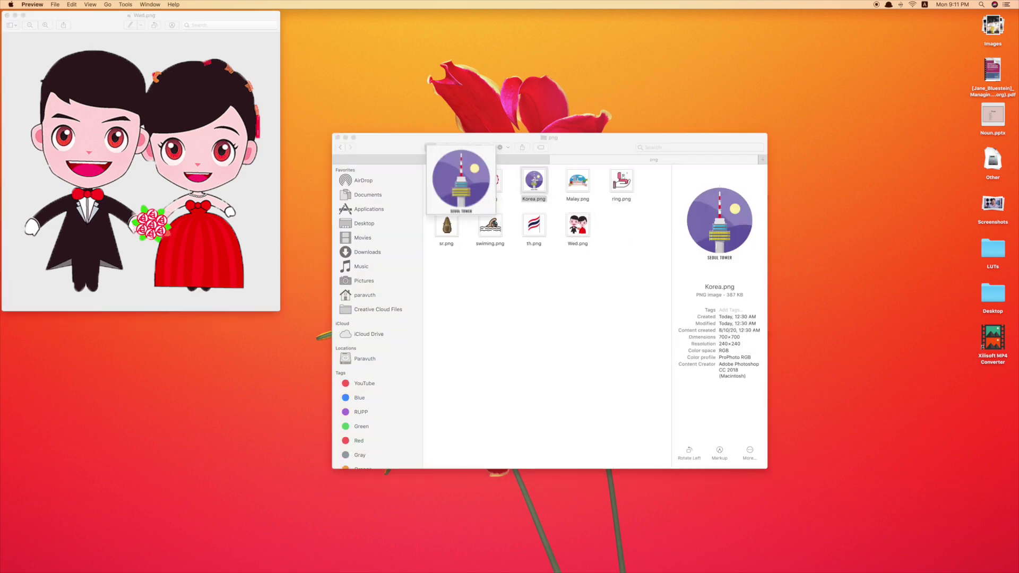
pyautogui.press('super+c')
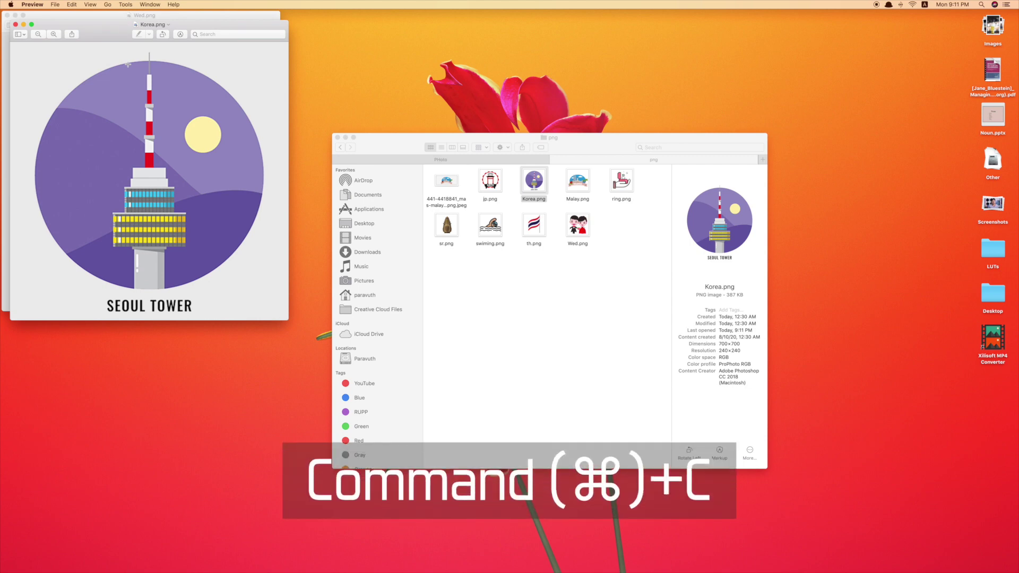
pyautogui.press('super+c')
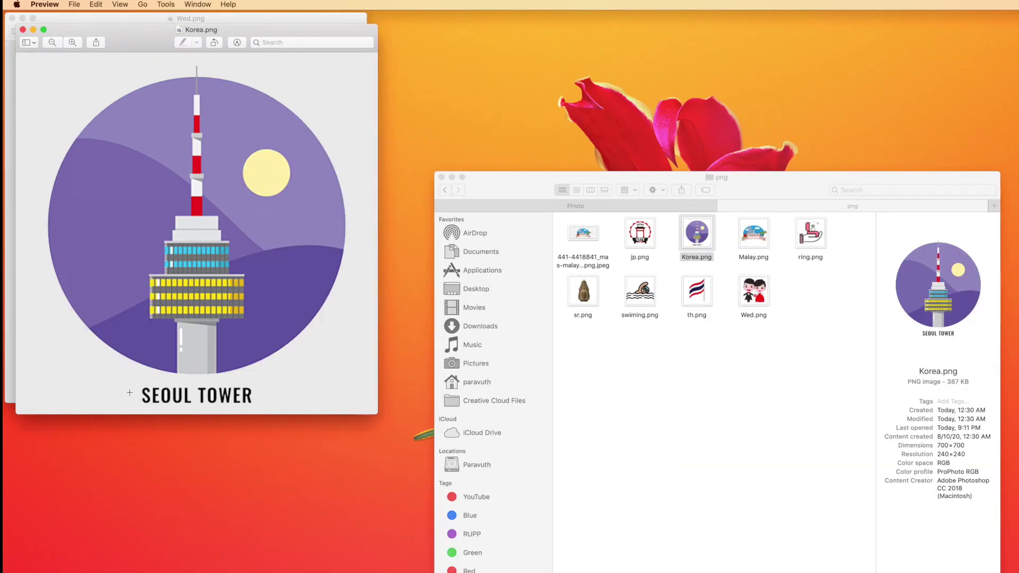
# Paste the Seoul Tower picture as the Korea folder's icon via Get Info.
pyautogui.click(575, 205)
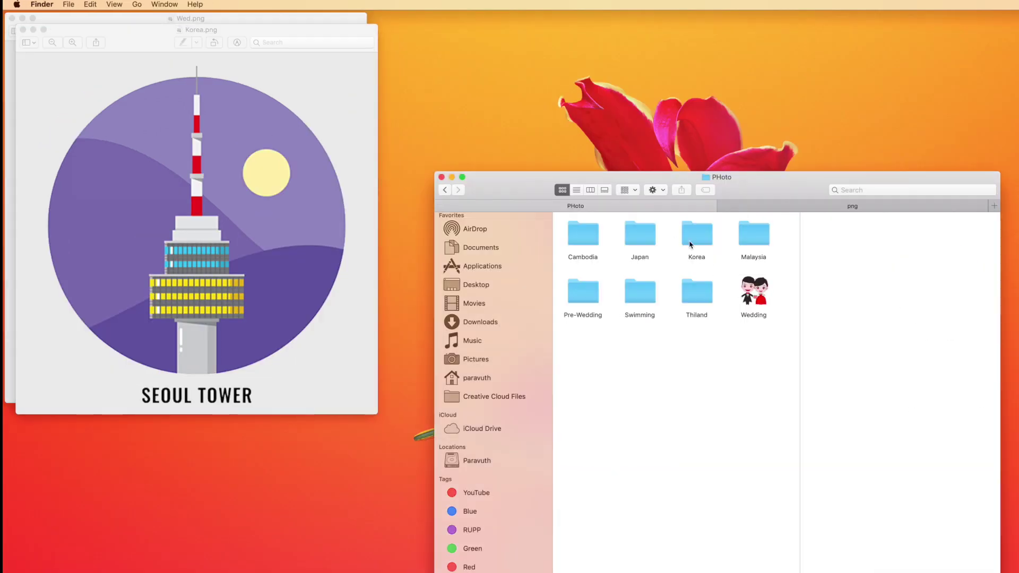
pyautogui.click(690, 244)
pyautogui.rightClick(692, 237)
pyautogui.click(745, 273)
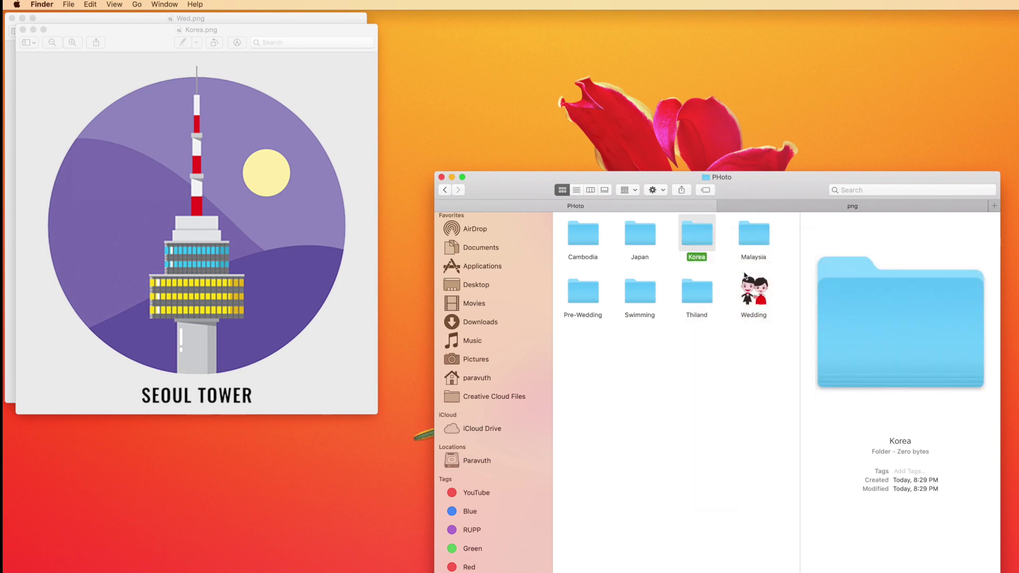
pyautogui.click(22, 40)
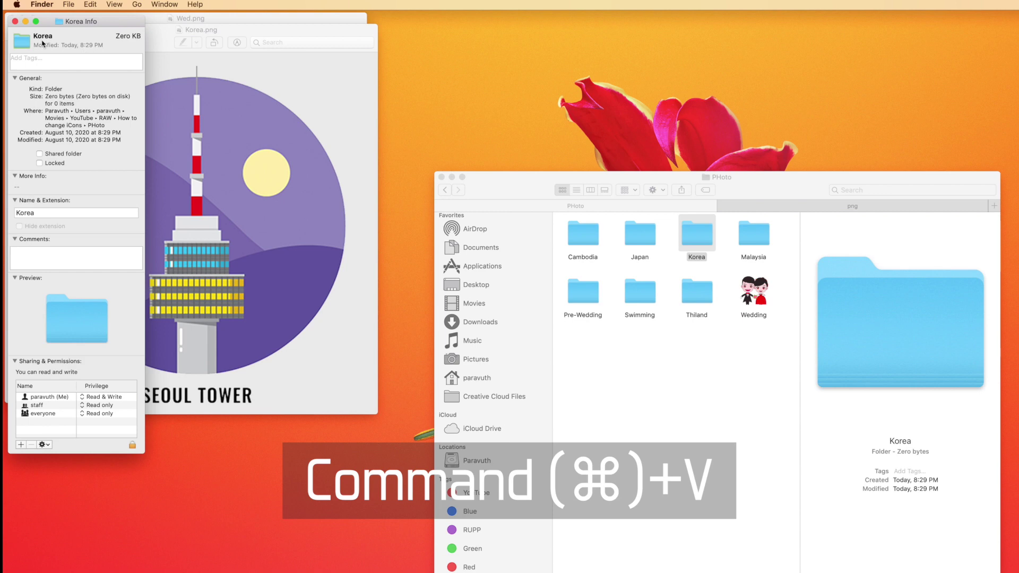
pyautogui.press('super+v')
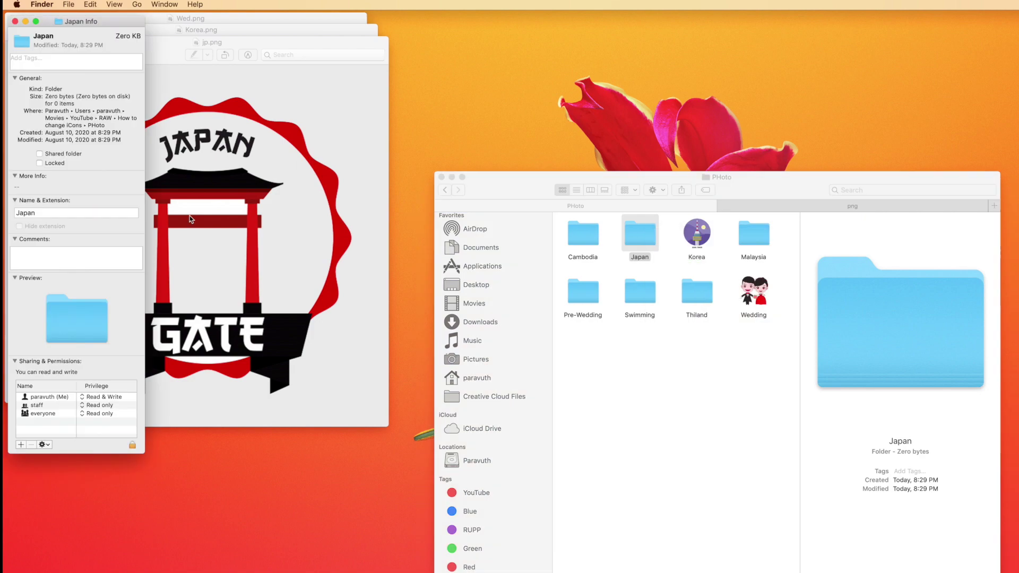
pyautogui.press('super+v')
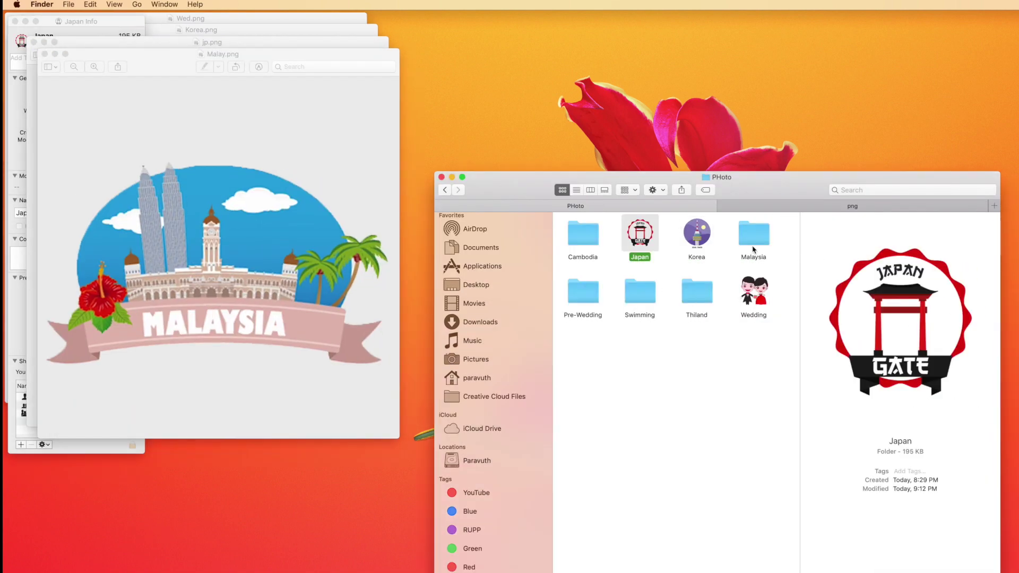
# Open Get Info for the Malaysia and Pre-Wedding folders to apply their picture icons, then check Cambodia's.
pyautogui.click(753, 236)
pyautogui.press('super+i')
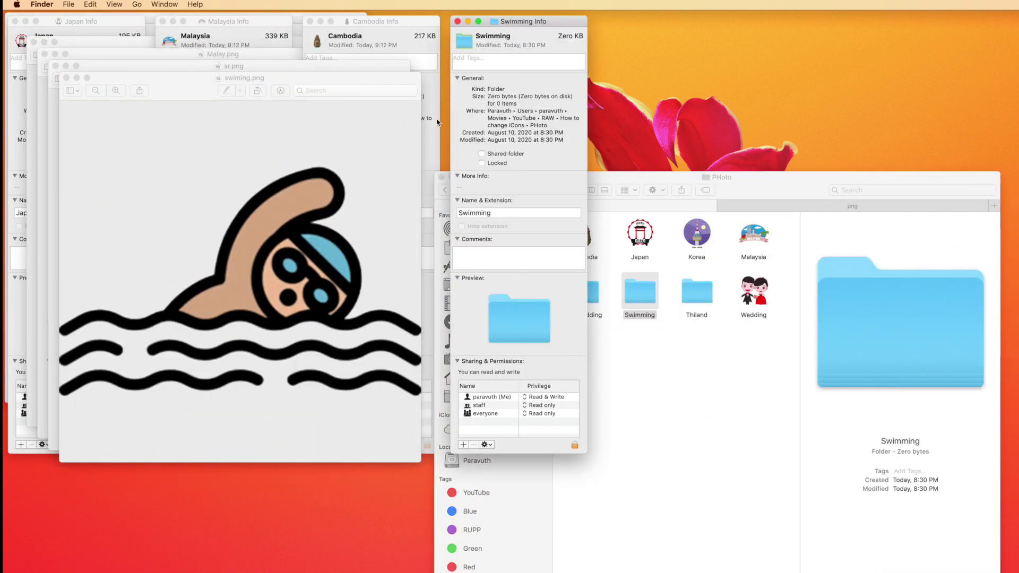
pyautogui.click(695, 300)
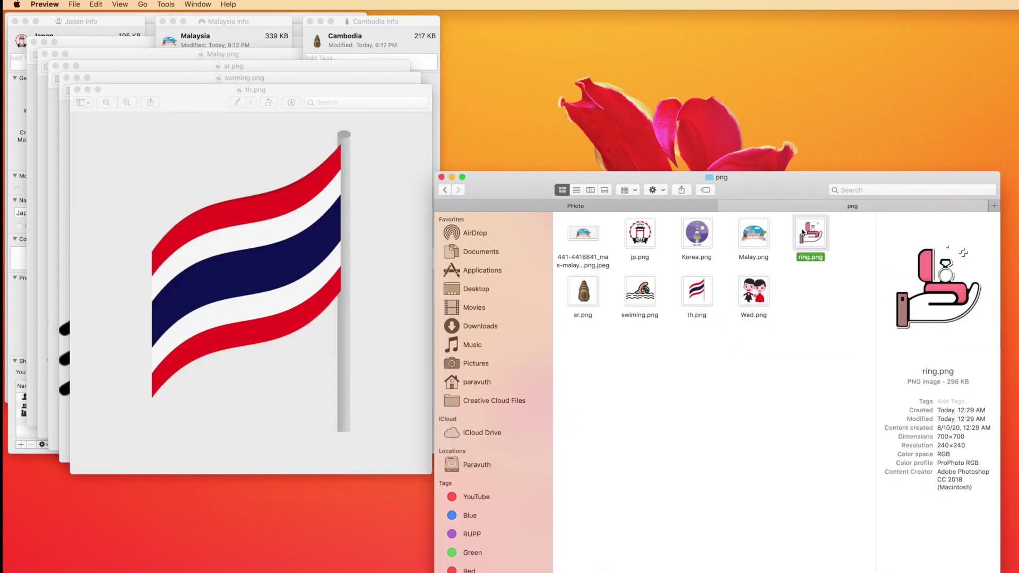
pyautogui.rightClick(584, 294)
pyautogui.click(631, 331)
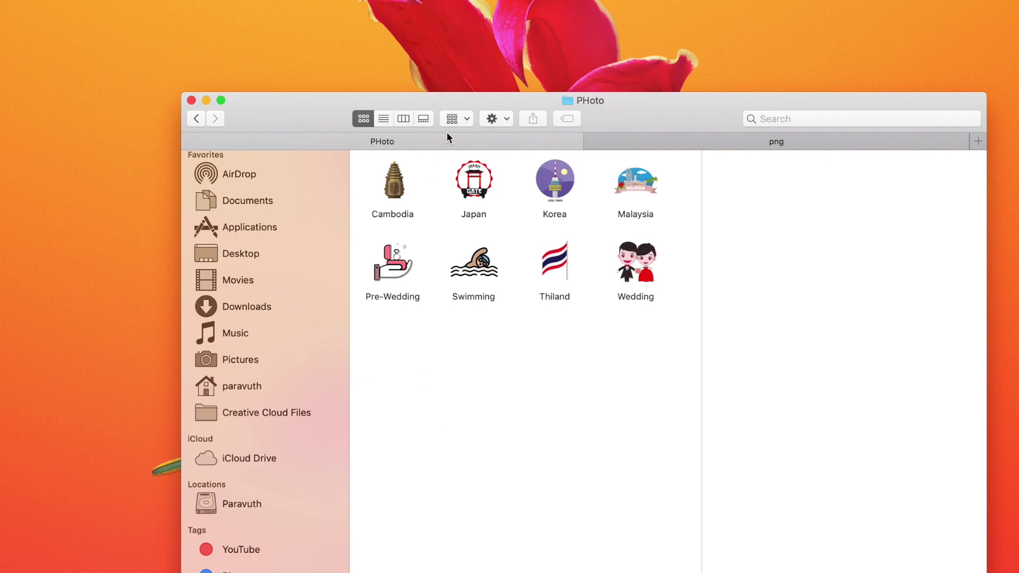
pyautogui.click(396, 180)
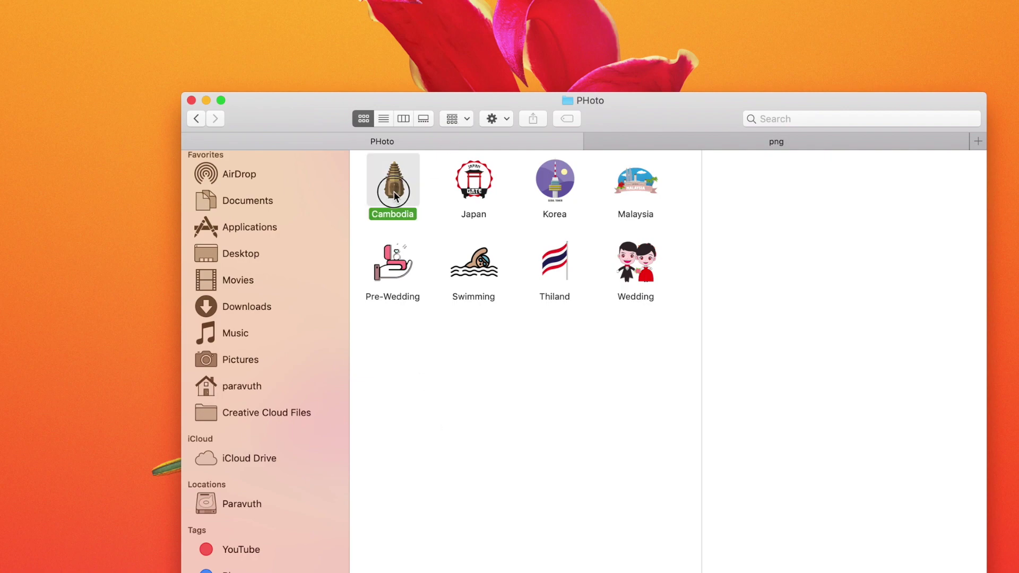
pyautogui.click(473, 184)
pyautogui.click(494, 183)
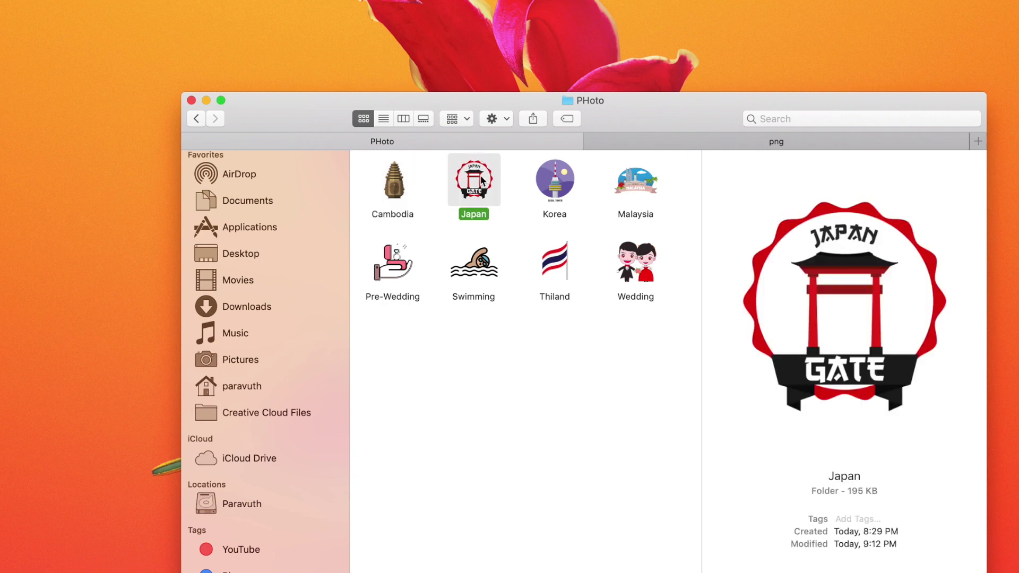
pyautogui.click(543, 173)
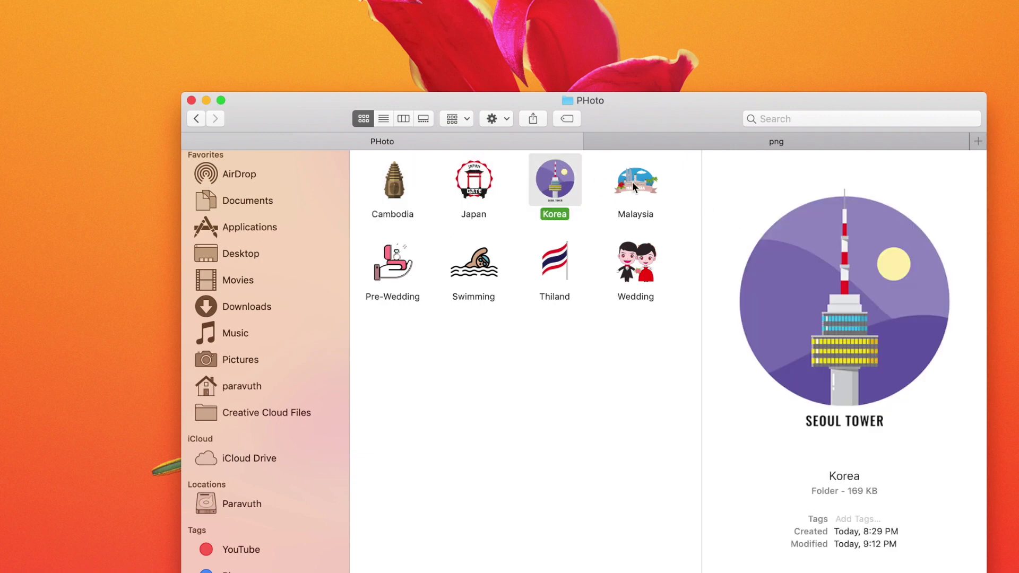
pyautogui.click(632, 182)
pyautogui.click(648, 274)
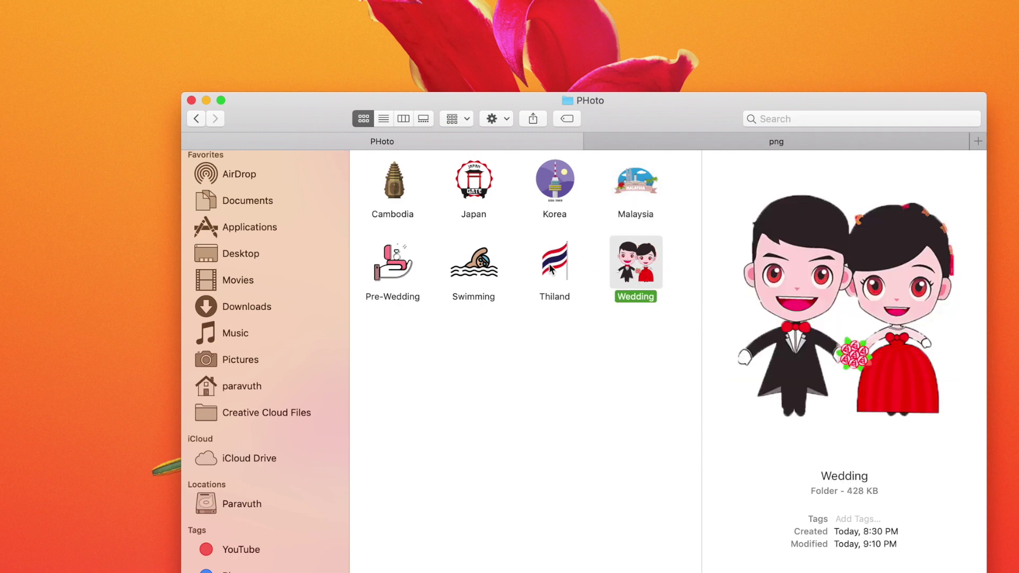
pyautogui.click(558, 267)
pyautogui.click(478, 256)
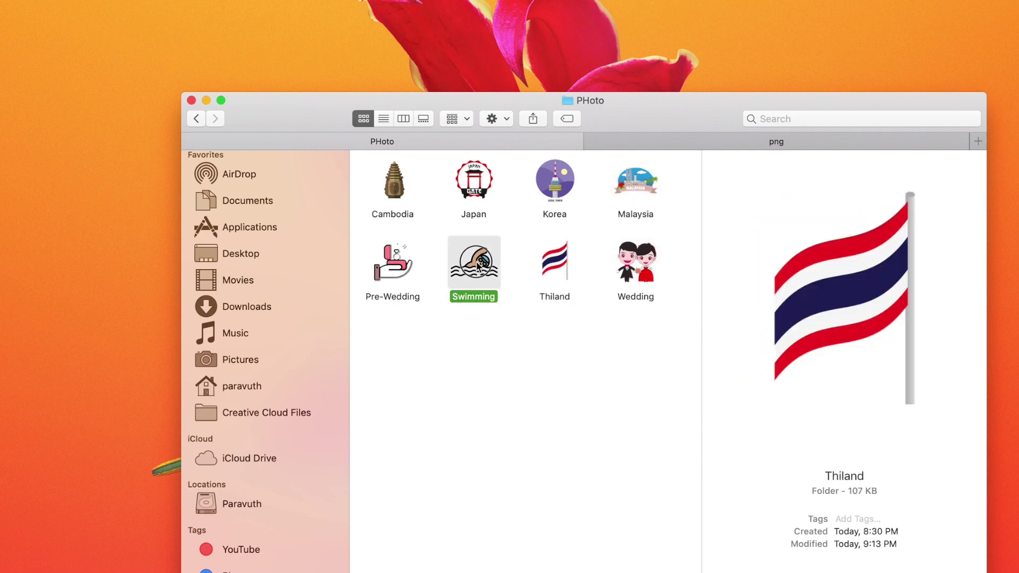
pyautogui.click(388, 267)
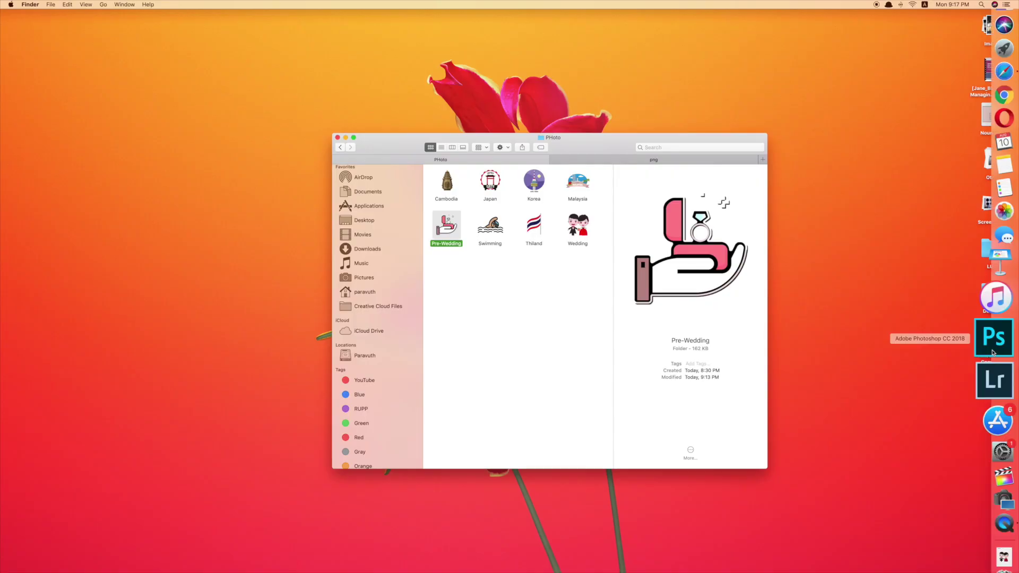
# Launch Photoshop and create a new 700 × 700 px canvas, with units kept in Pixels.
pyautogui.click(992, 352)
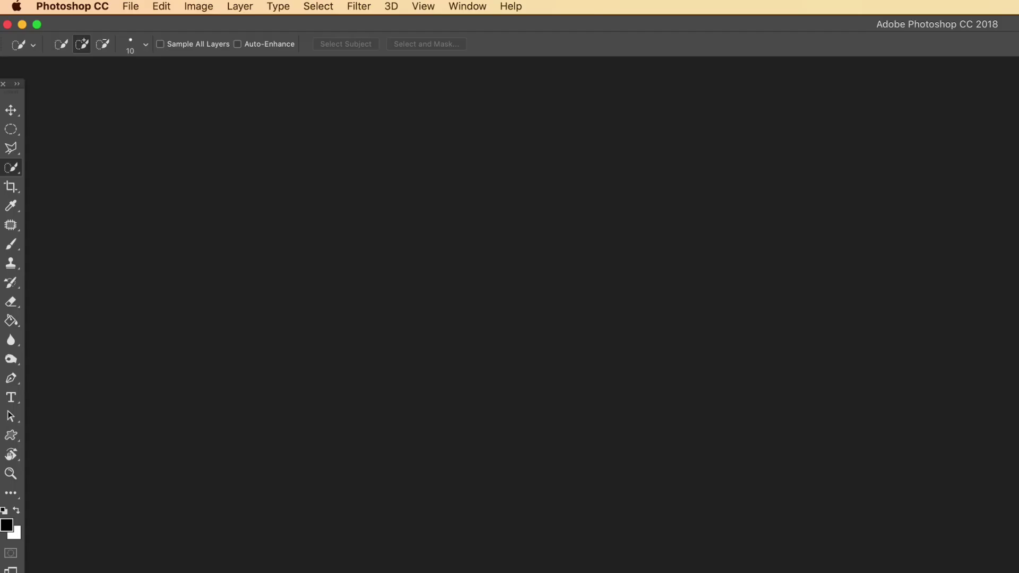
pyautogui.click(131, 6)
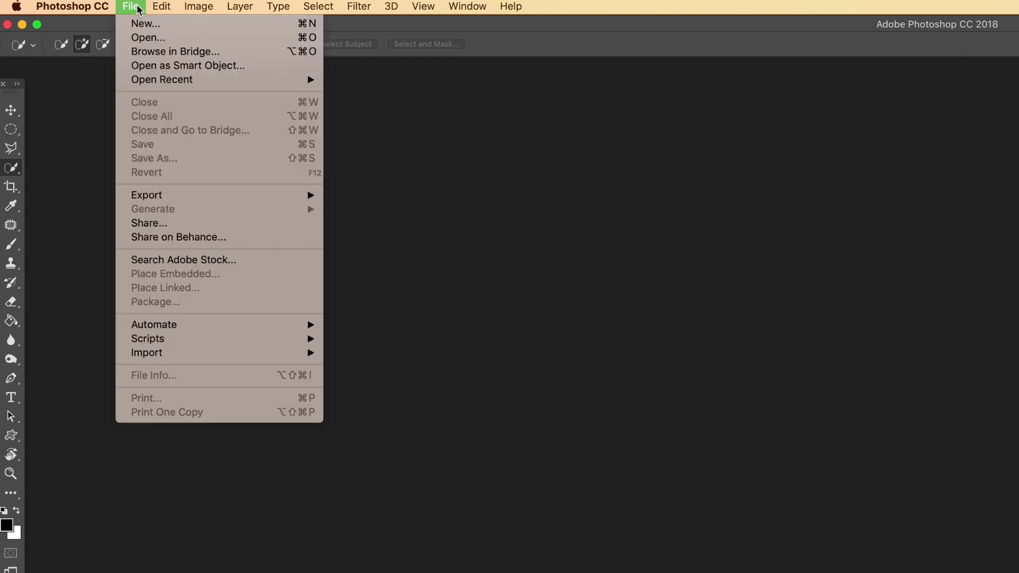
pyautogui.click(180, 25)
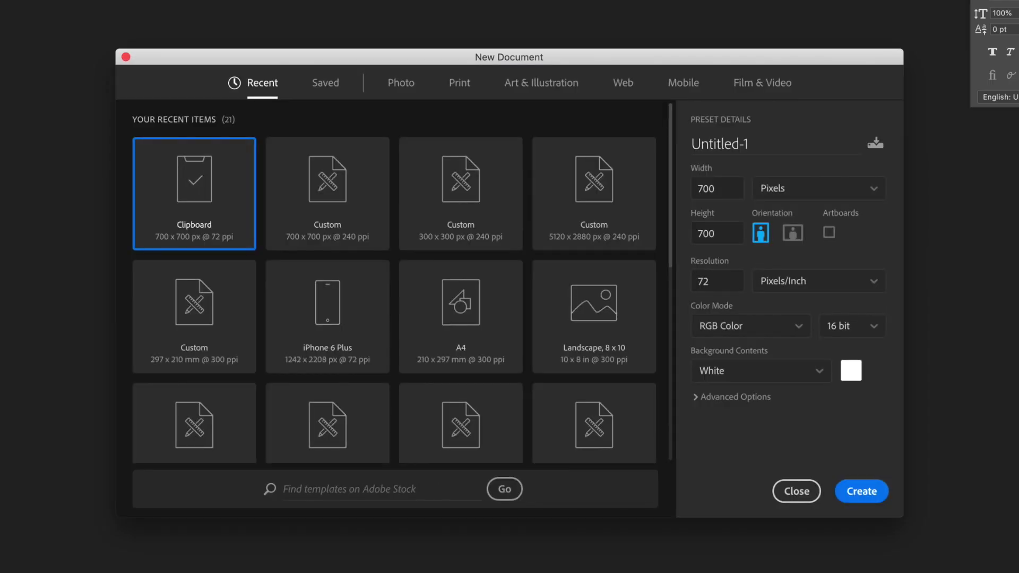
pyautogui.click(873, 193)
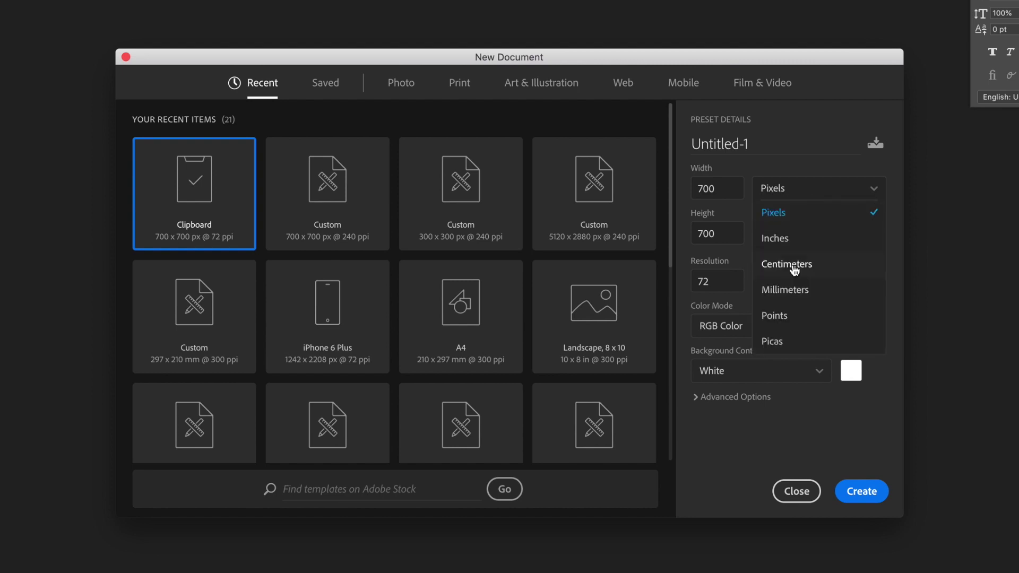
pyautogui.click(809, 223)
pyautogui.click(726, 189)
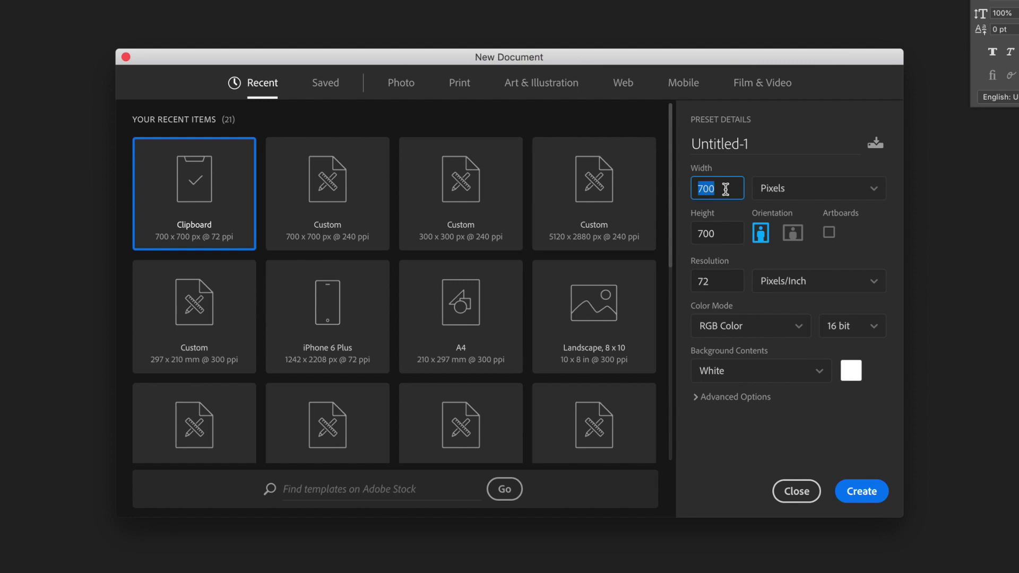
pyautogui.click(728, 232)
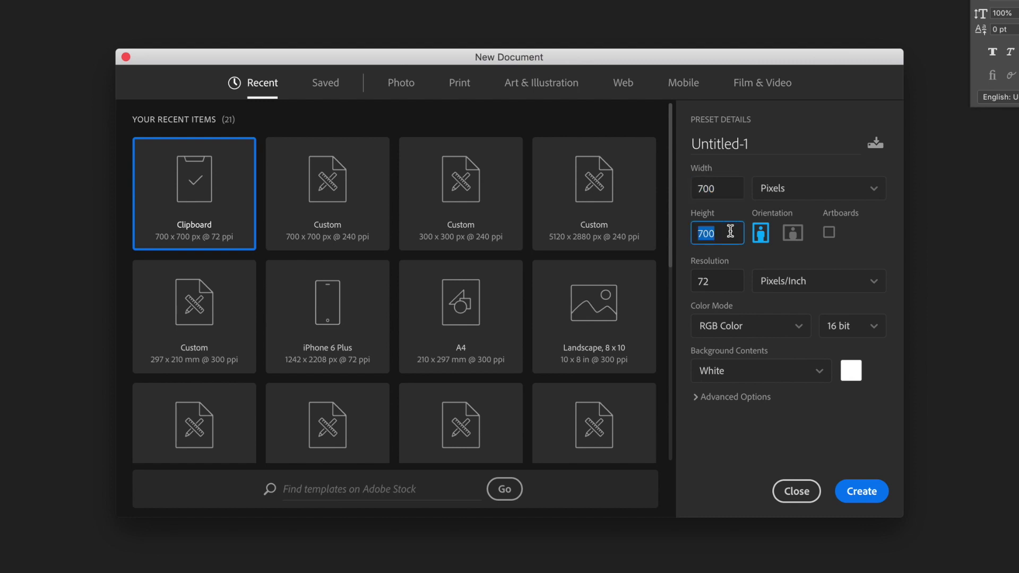
pyautogui.click(870, 498)
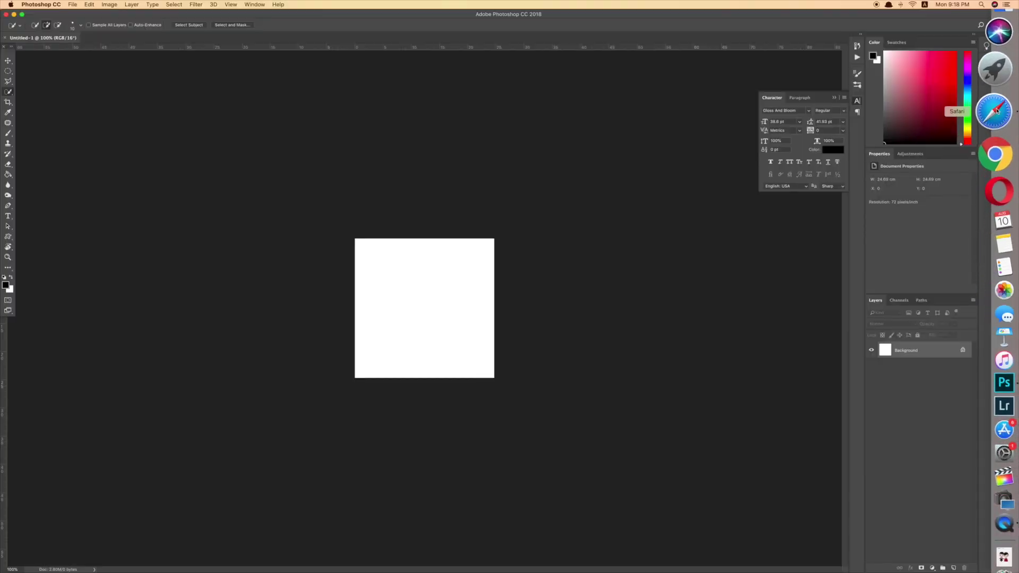
# Run a Google Images search in Safari for video camera icons.
pyautogui.click(994, 110)
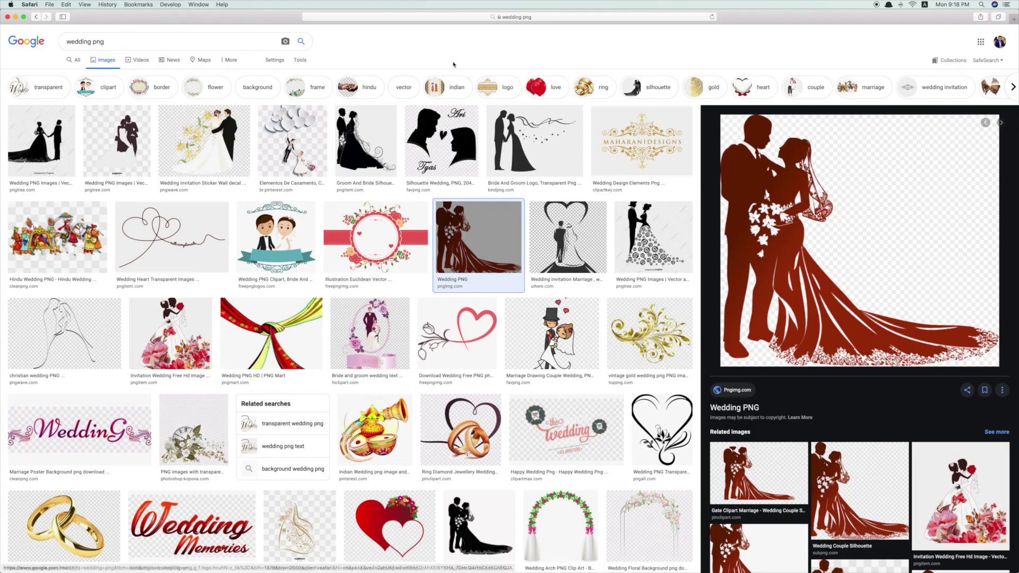
pyautogui.click(576, 17)
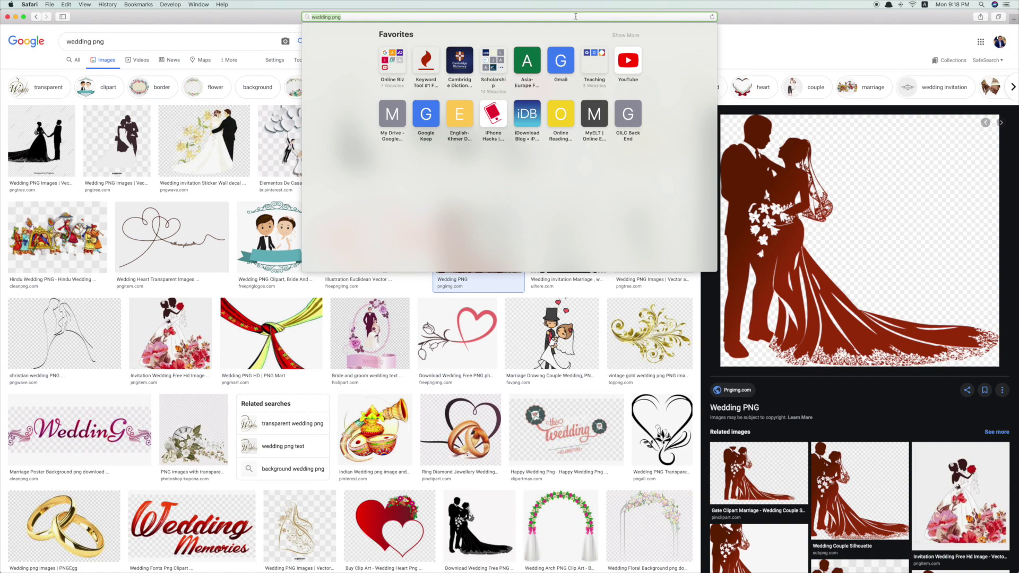
pyautogui.write('camera icon')
pyautogui.press('Return')
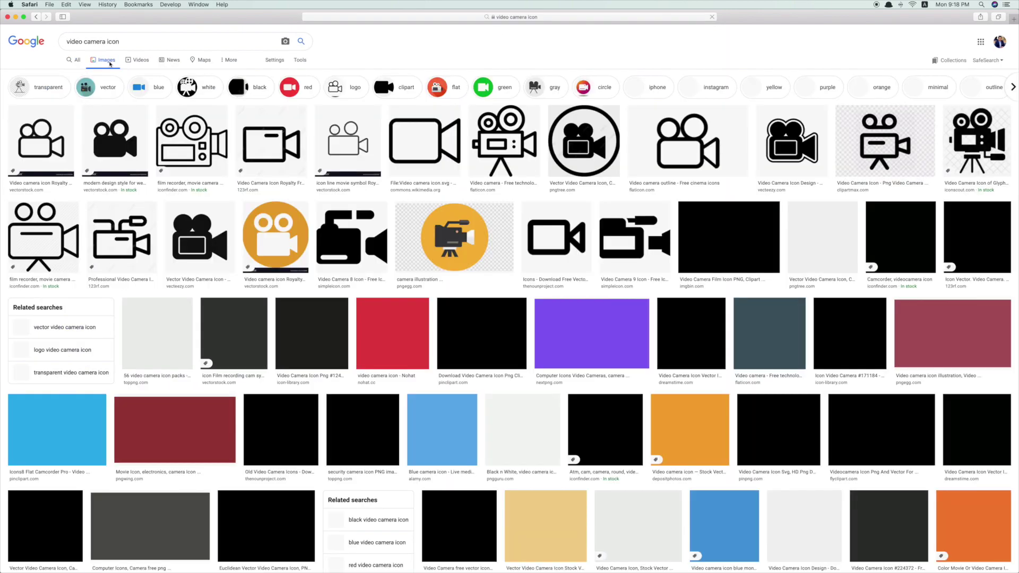
# Save the yellow reel video camera image to Downloads.
pyautogui.scroll(-10, 378, 288)
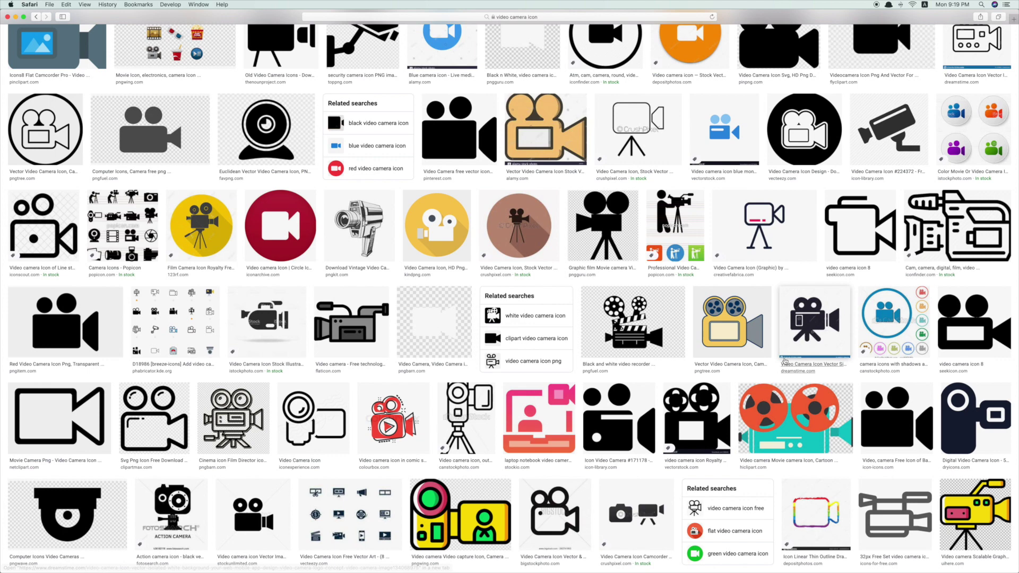
pyautogui.click(740, 340)
pyautogui.rightClick(832, 151)
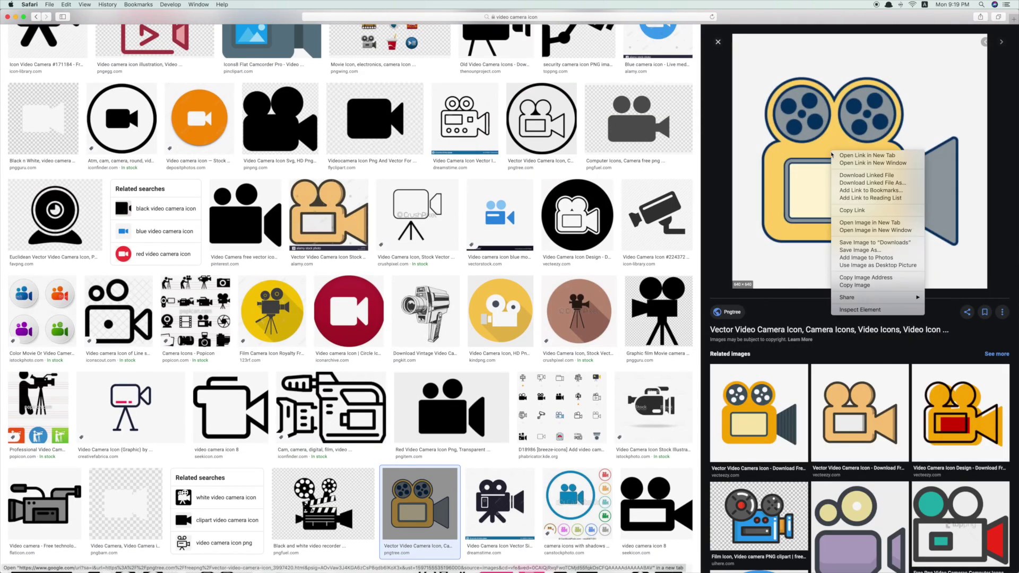
pyautogui.click(881, 245)
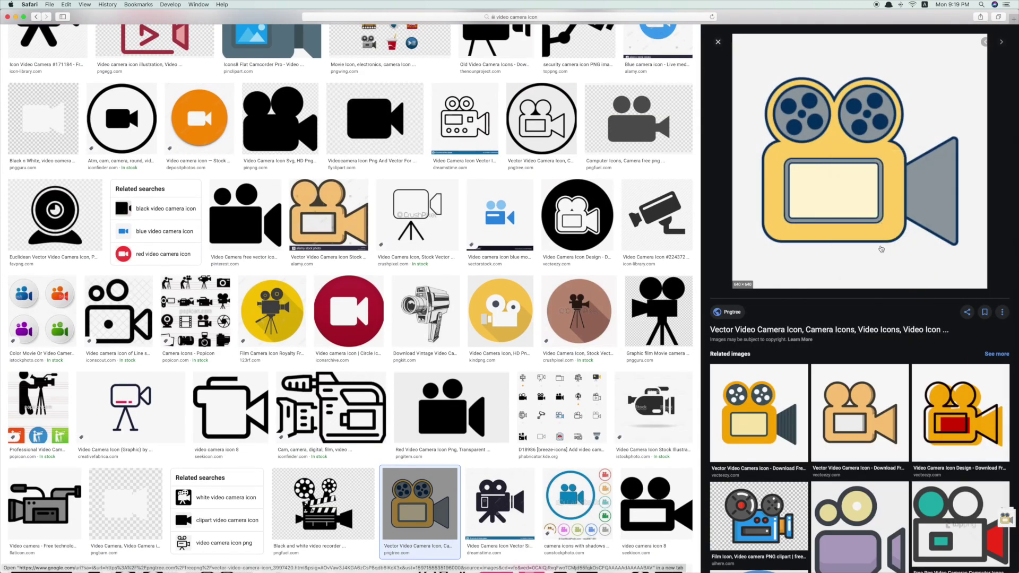
pyautogui.click(1000, 348)
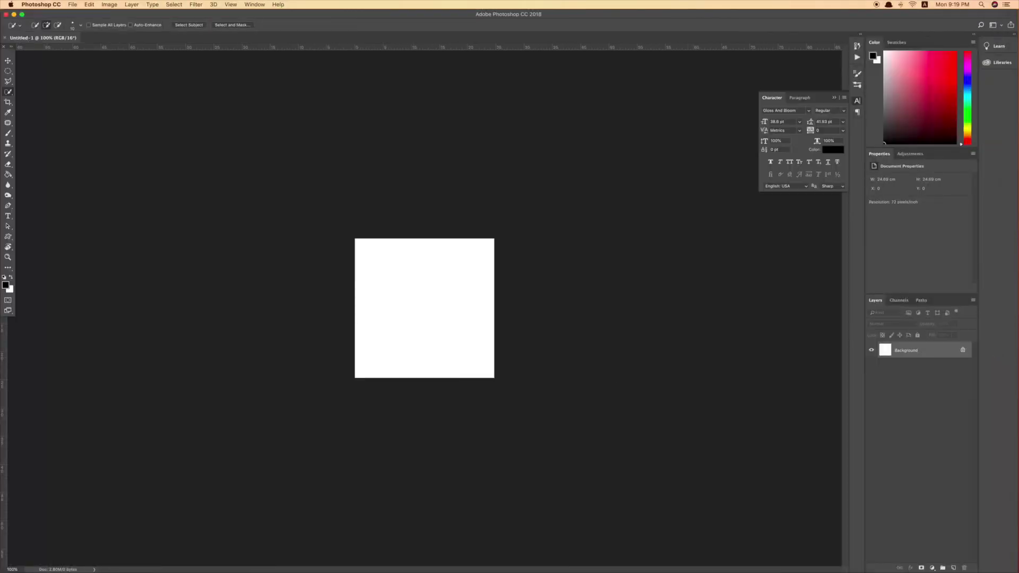
# Drag the pngtree camera image from Downloads onto the canvas and rasterize its layer.
pyautogui.click(998, 542)
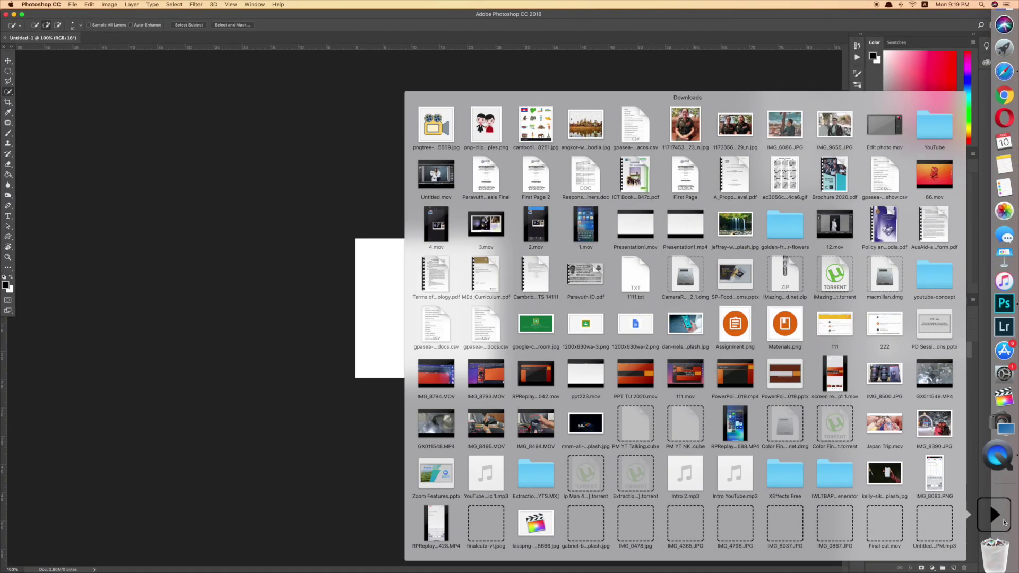
pyautogui.moveTo(441, 135); pyautogui.dragTo(427, 282)
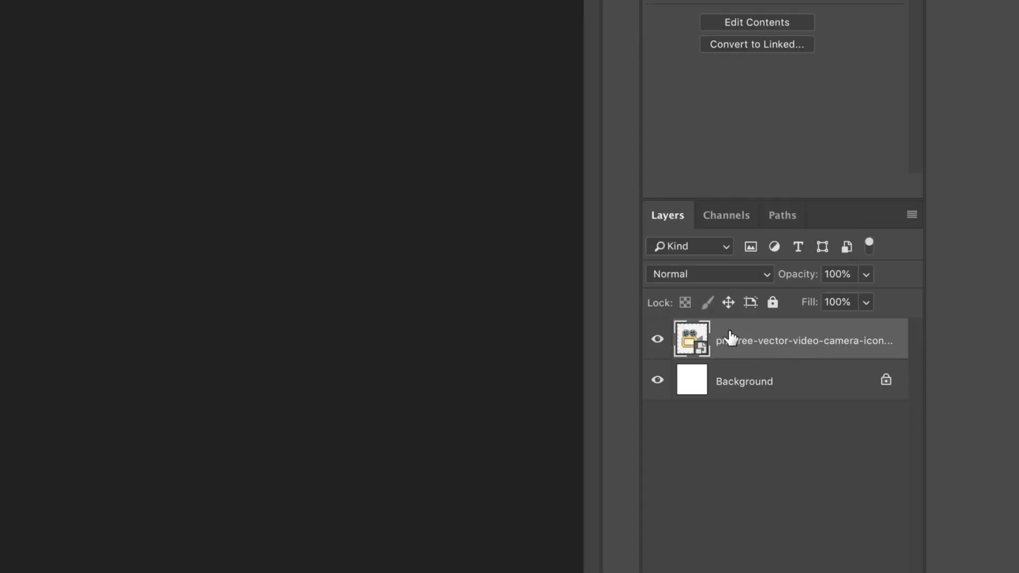
pyautogui.rightClick(758, 333)
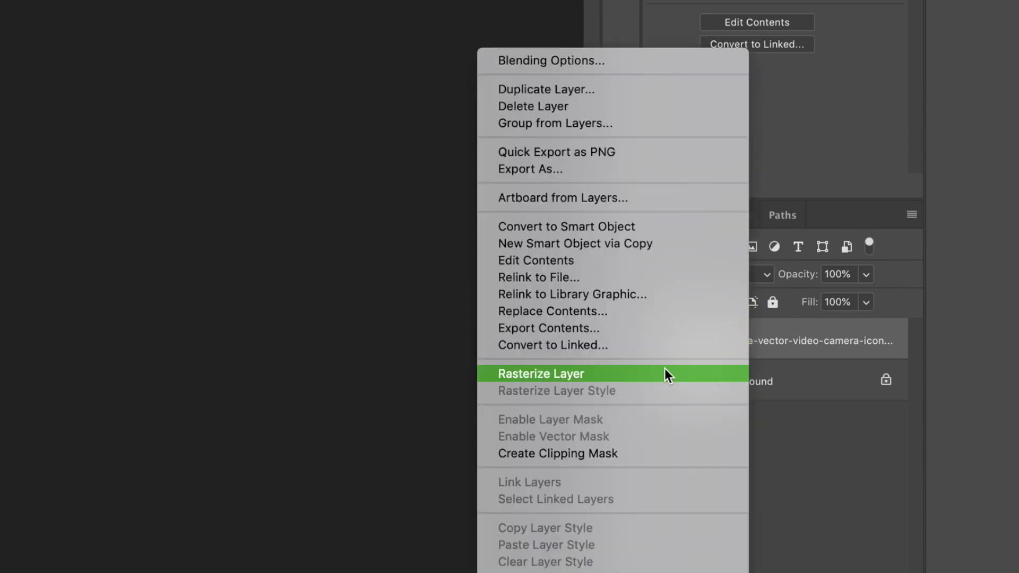
pyautogui.click(604, 380)
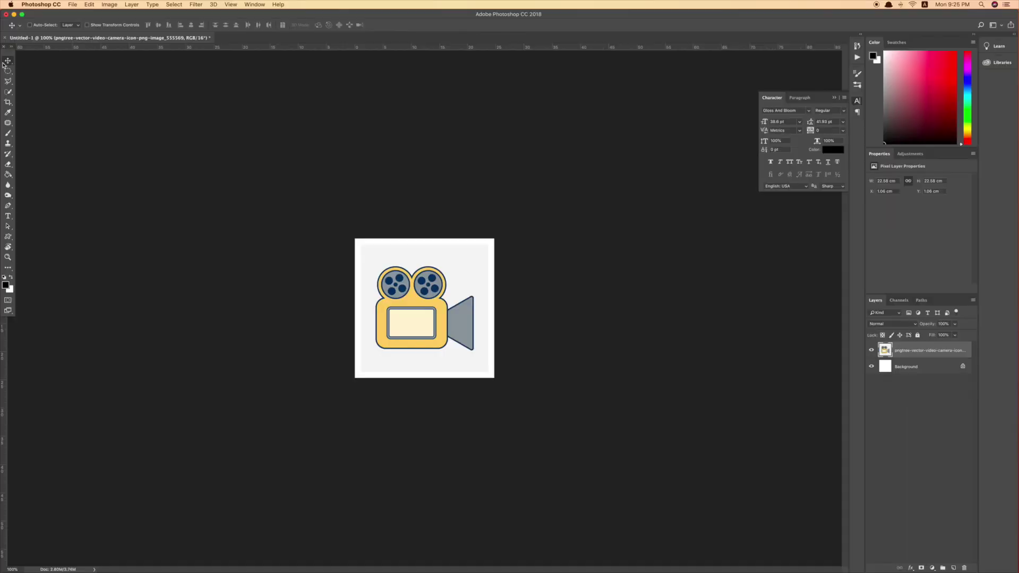
# Select the grey backdrop around the camera with the Magic Wand and delete it.
pyautogui.click(8, 91)
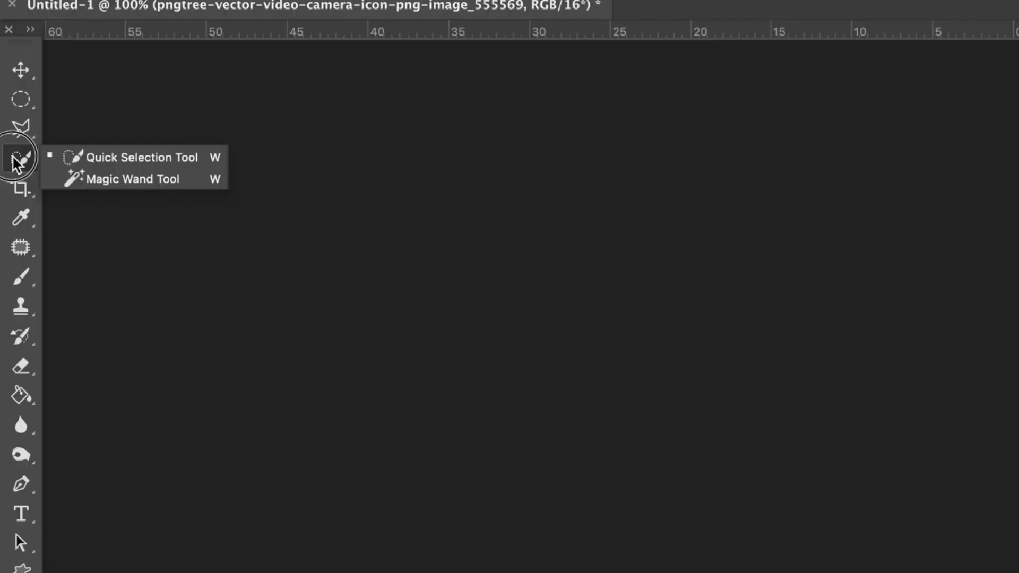
pyautogui.click(196, 189)
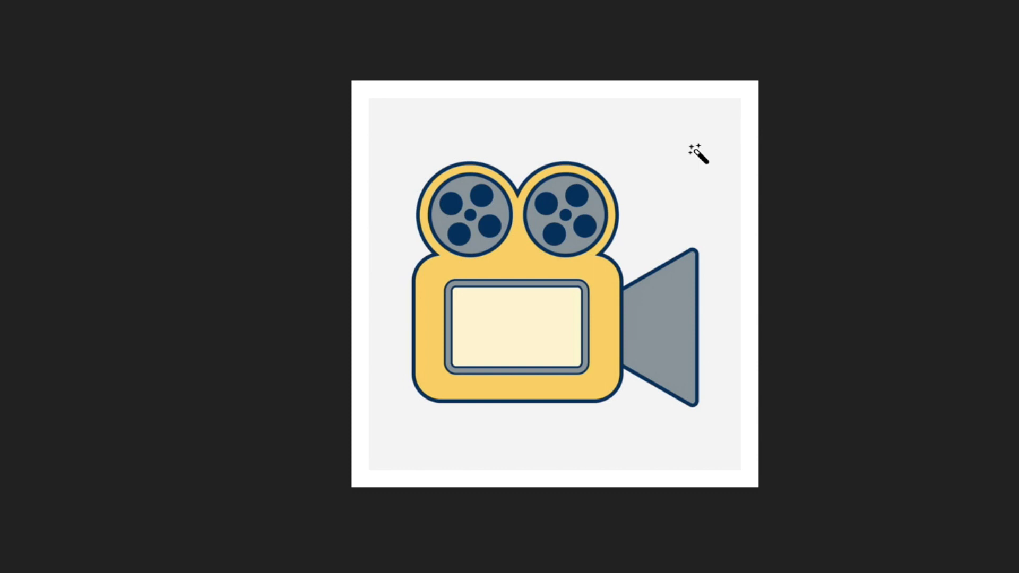
pyautogui.click(658, 177)
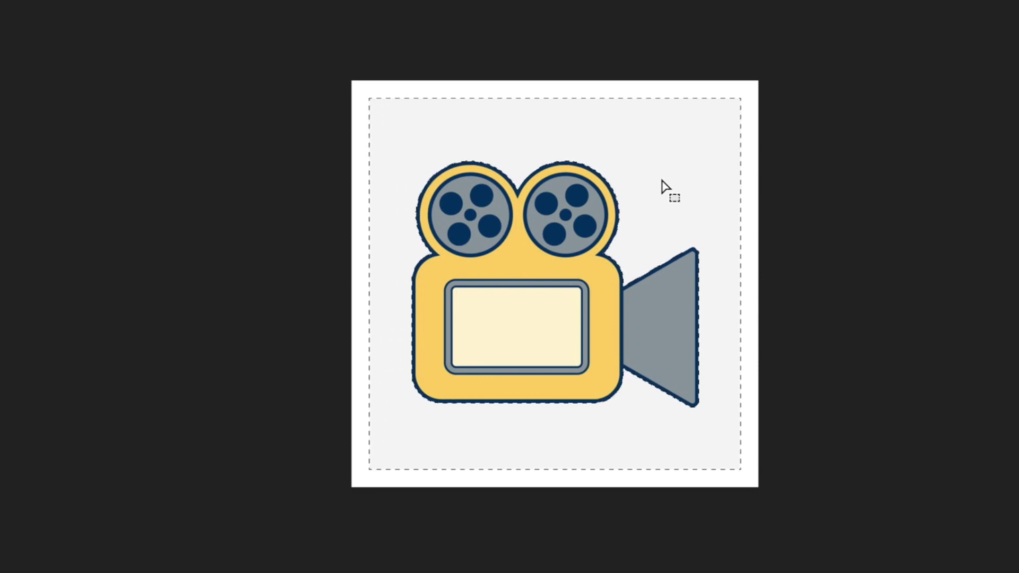
pyautogui.press('Delete')
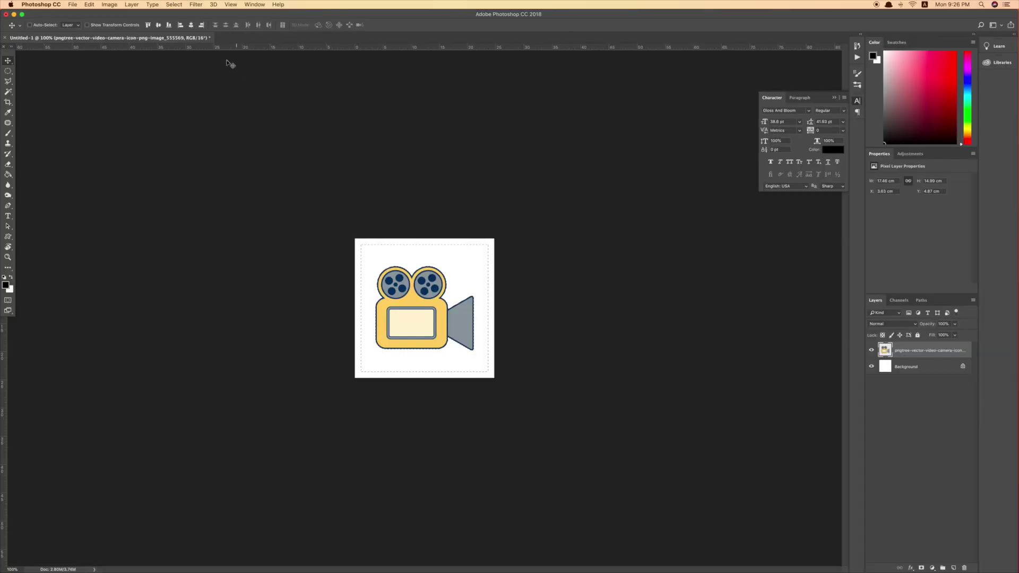
# Deselect, then hide the white Background layer so the camera sits on transparency.
pyautogui.click(177, 5)
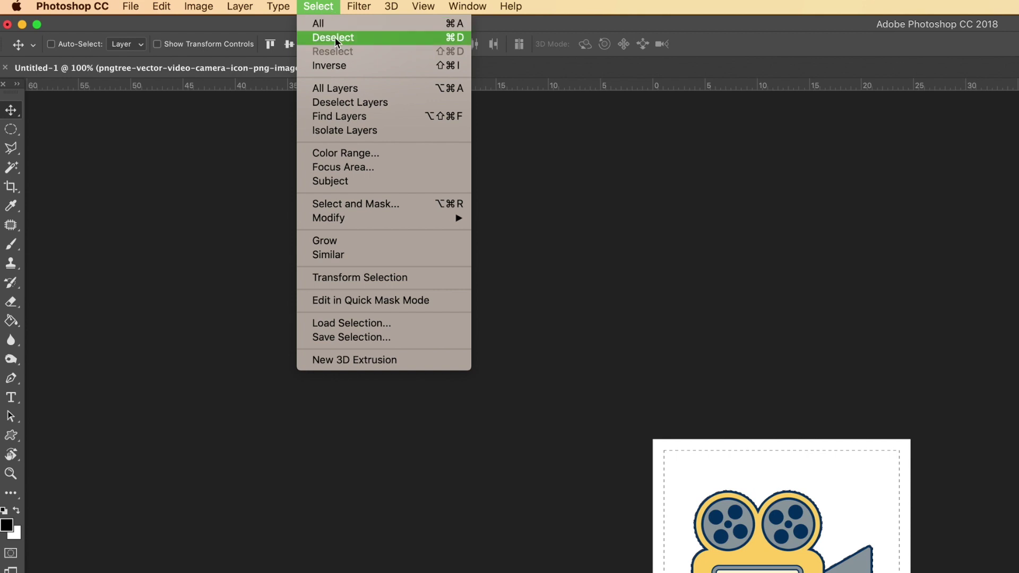
pyautogui.click(408, 36)
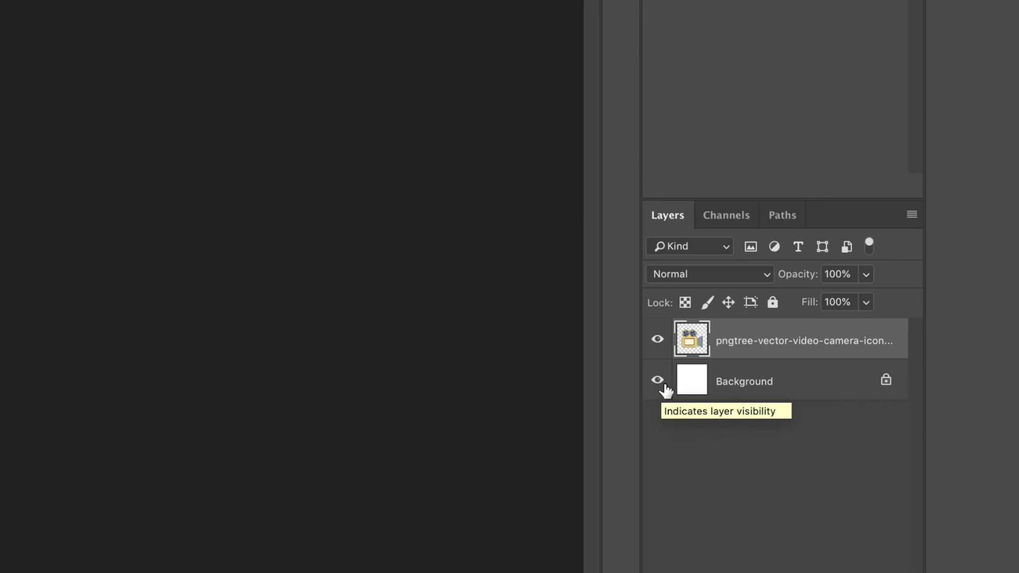
pyautogui.click(658, 380)
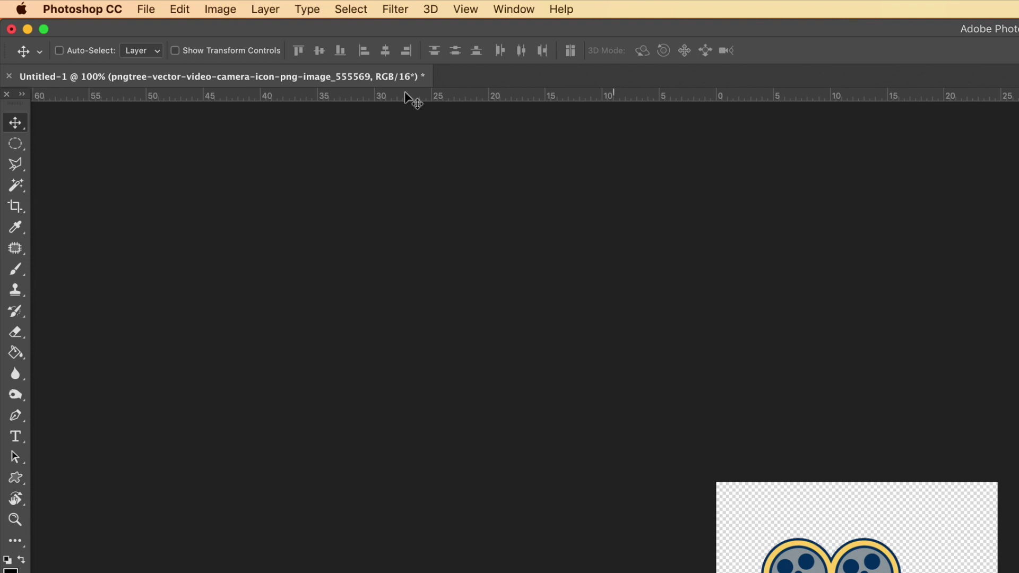
# Start Save As with the png folder as location and PNG as the format.
pyautogui.click(148, 11)
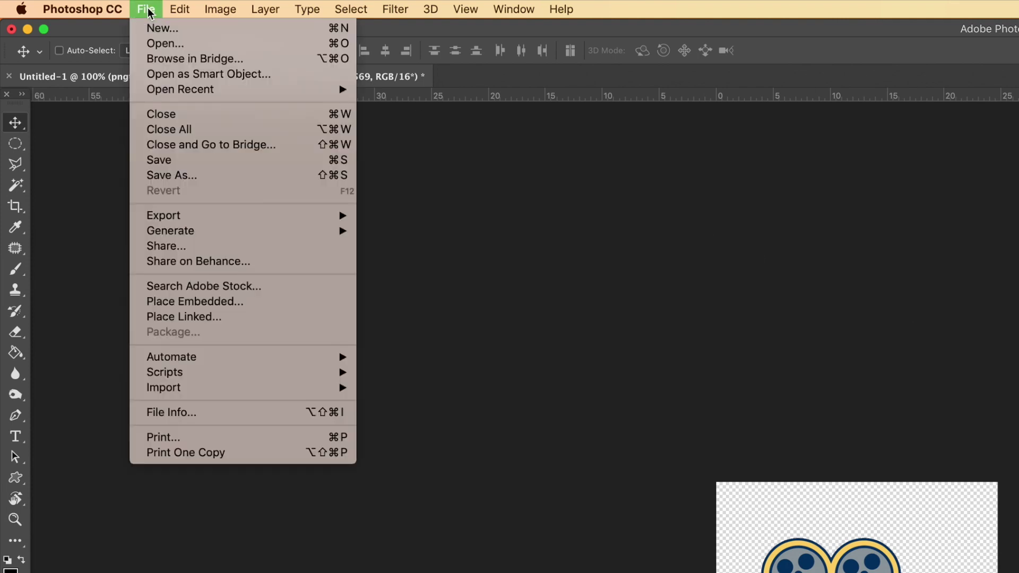
pyautogui.click(233, 181)
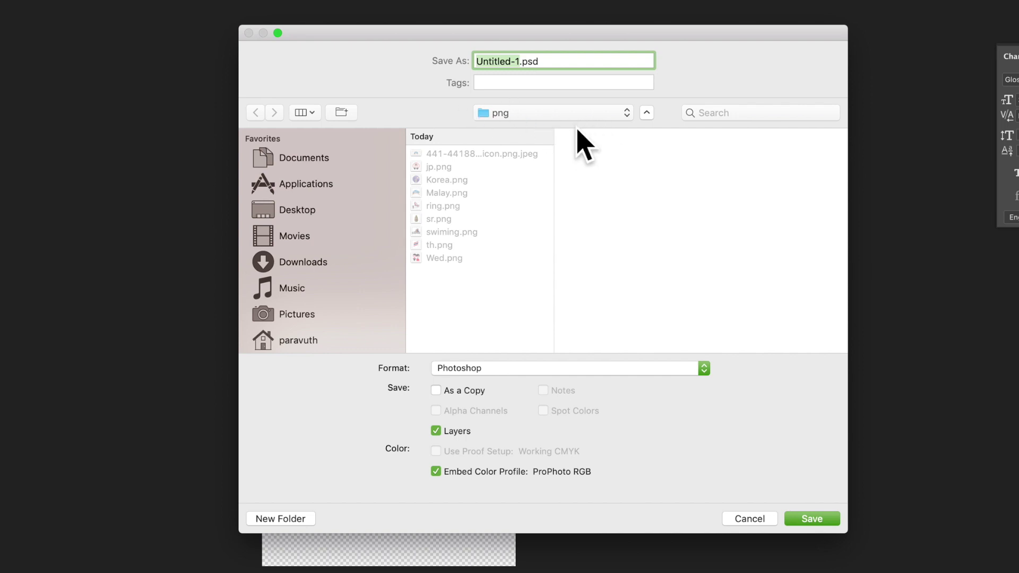
pyautogui.scroll(-10, 283, 232)
pyautogui.scroll(10, 283, 232)
pyautogui.click(552, 117)
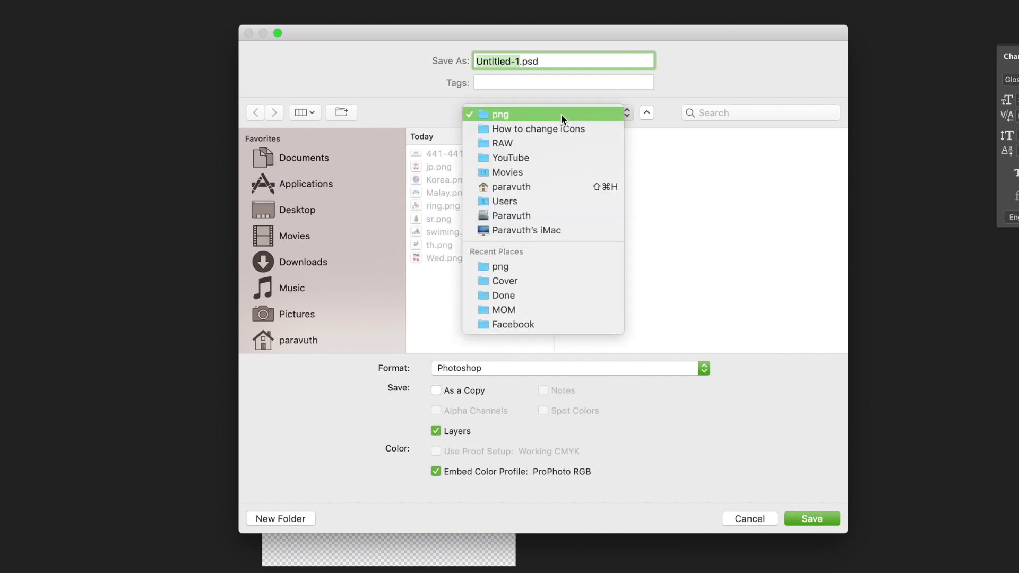
pyautogui.click(487, 115)
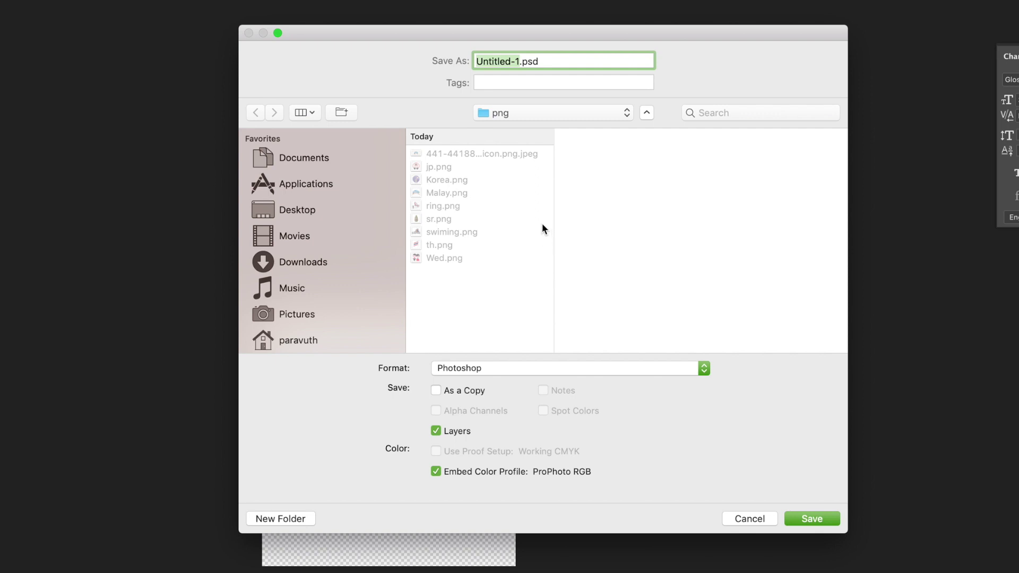
pyautogui.click(497, 372)
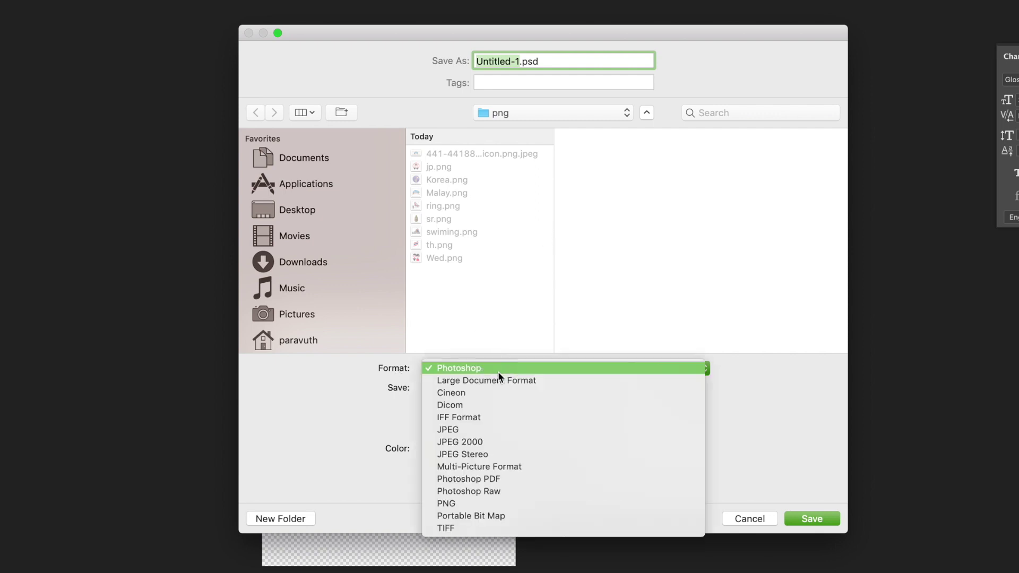
pyautogui.click(478, 503)
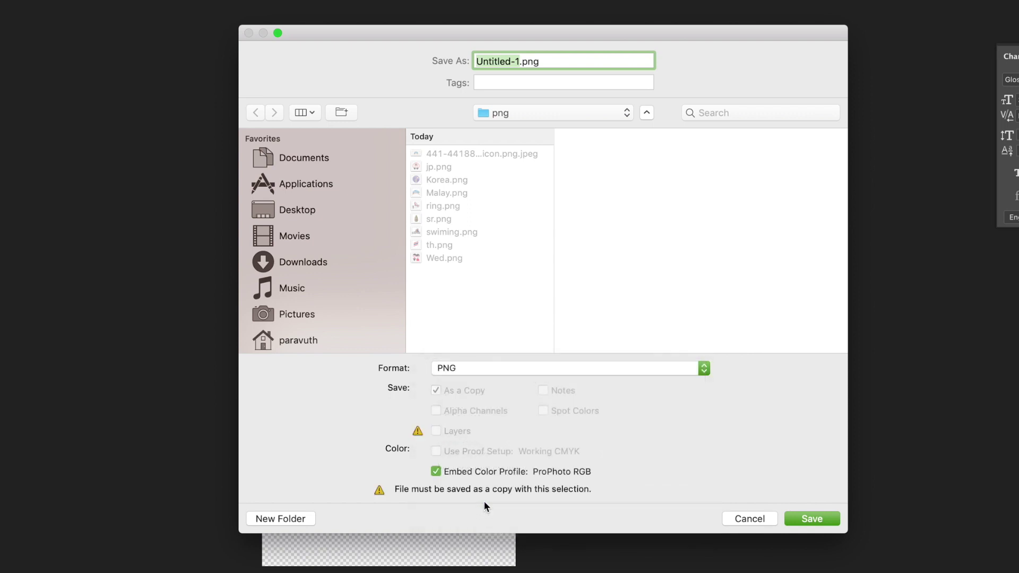
# Replace the Untitled-1 name with 'vid cam' and save the PNG.
pyautogui.click(519, 61)
pyautogui.moveTo(520, 61); pyautogui.dragTo(395, 60)
pyautogui.press('BackSpace')
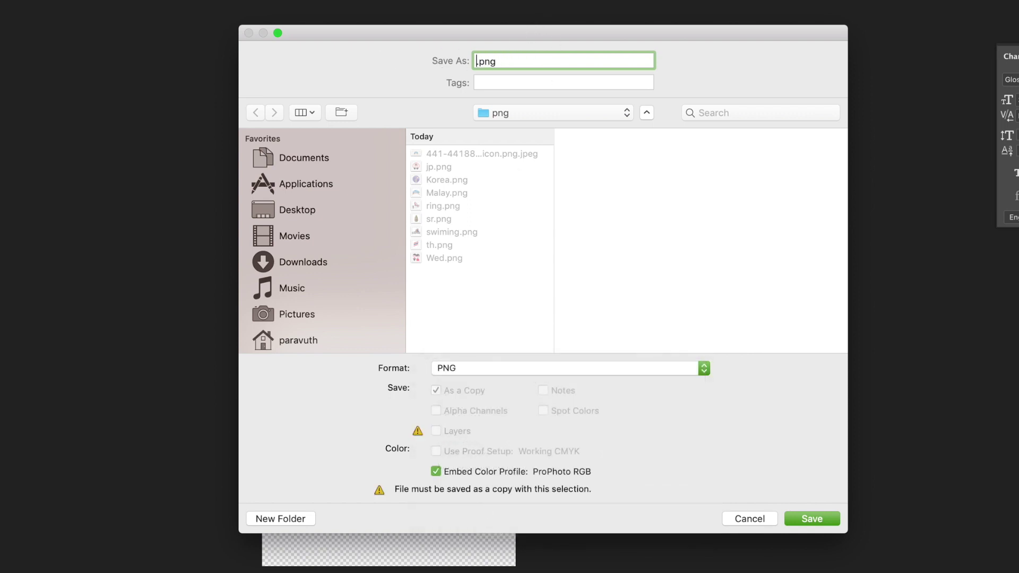
pyautogui.write('vid cam')
pyautogui.click(798, 520)
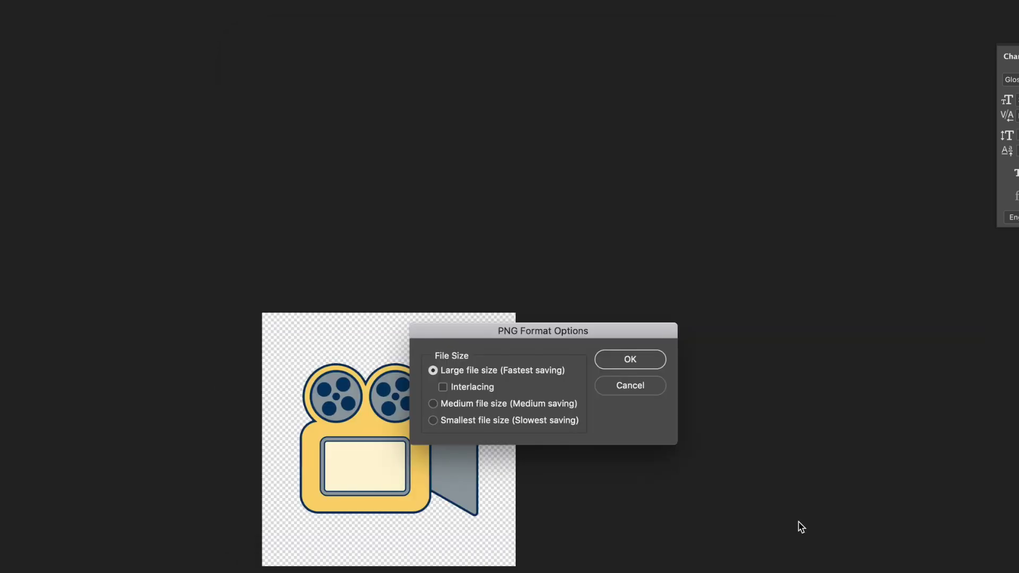
# Finish saving vid cam.png, Quick Look it, then open it in Preview and copy the image.
pyautogui.click(610, 361)
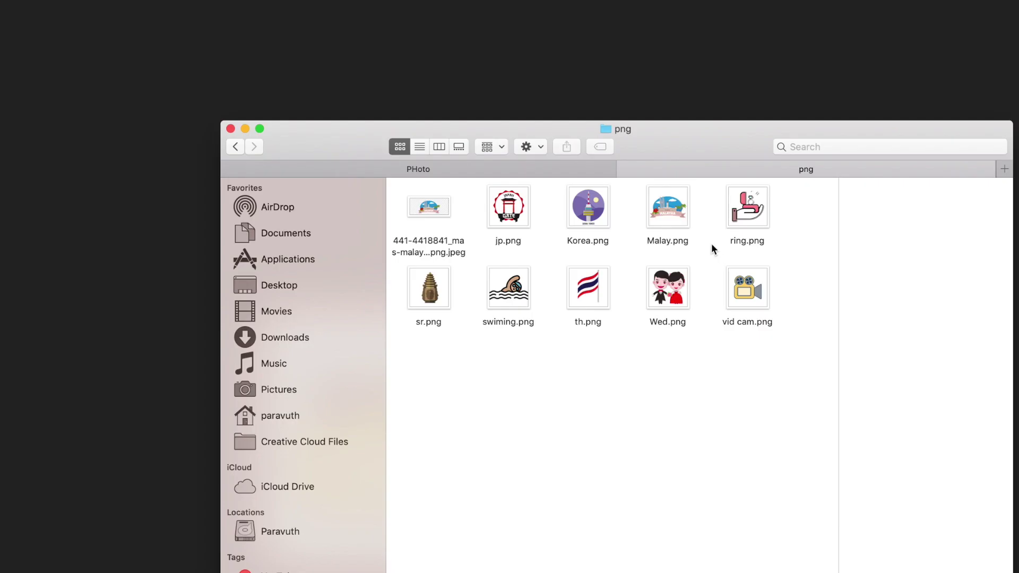
pyautogui.click(736, 277)
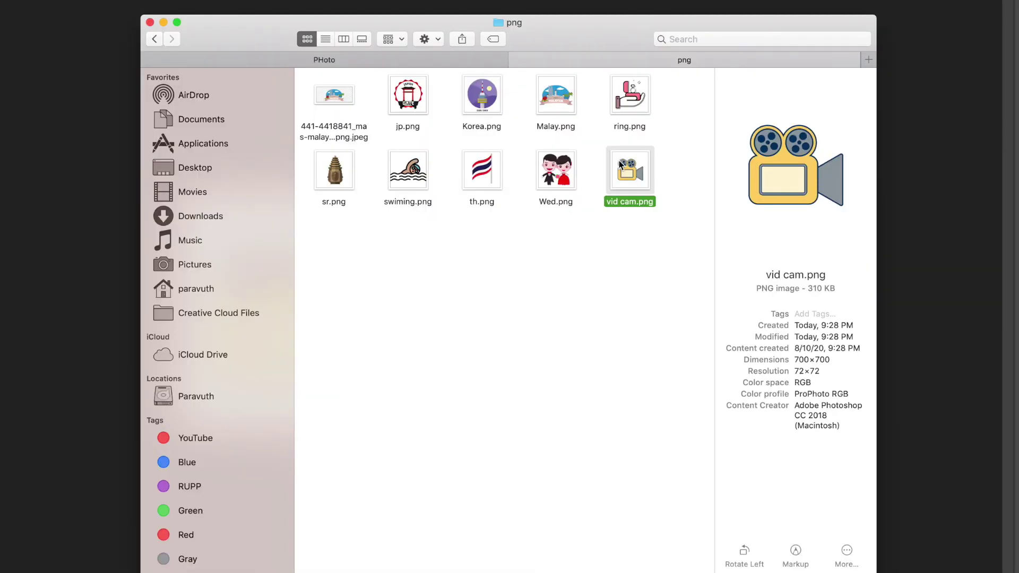
pyautogui.press('space')
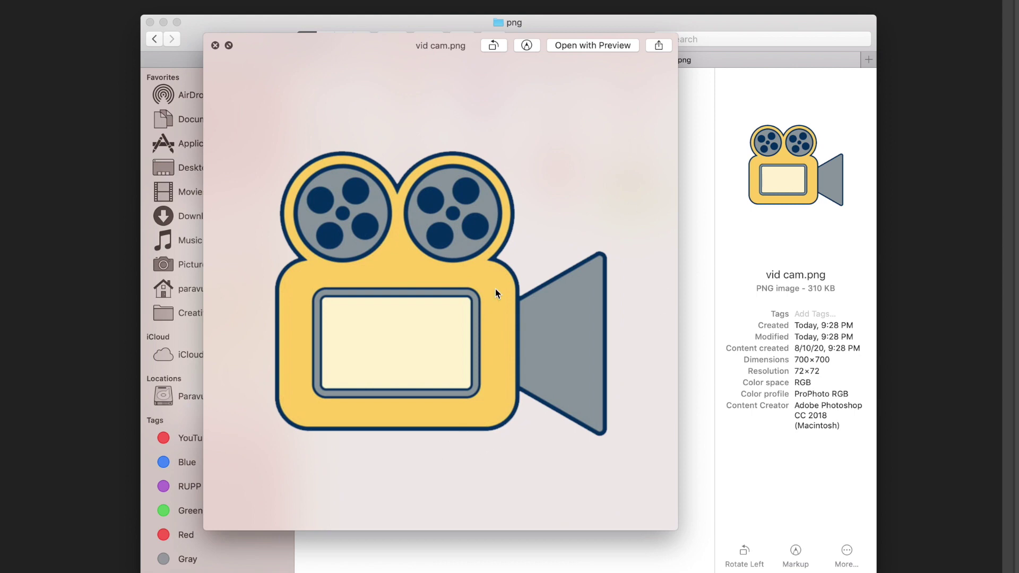
pyautogui.press('space')
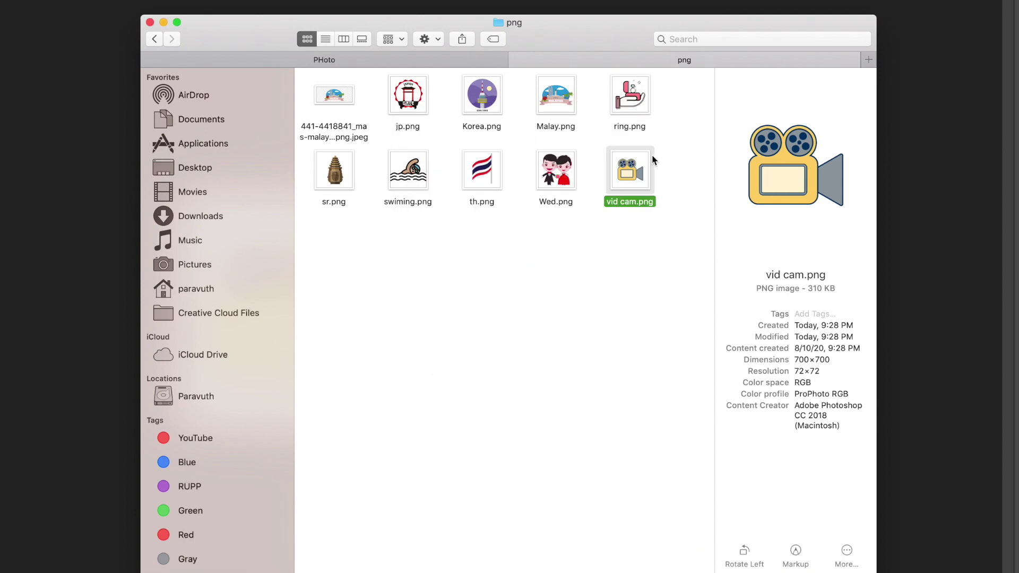
pyautogui.doubleClick(632, 166)
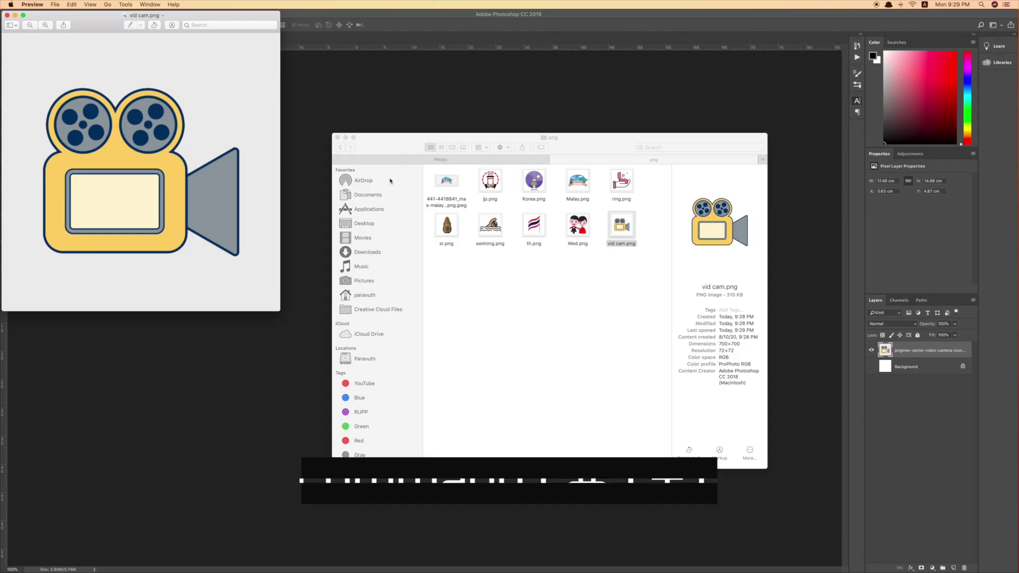
pyautogui.press('super+c')
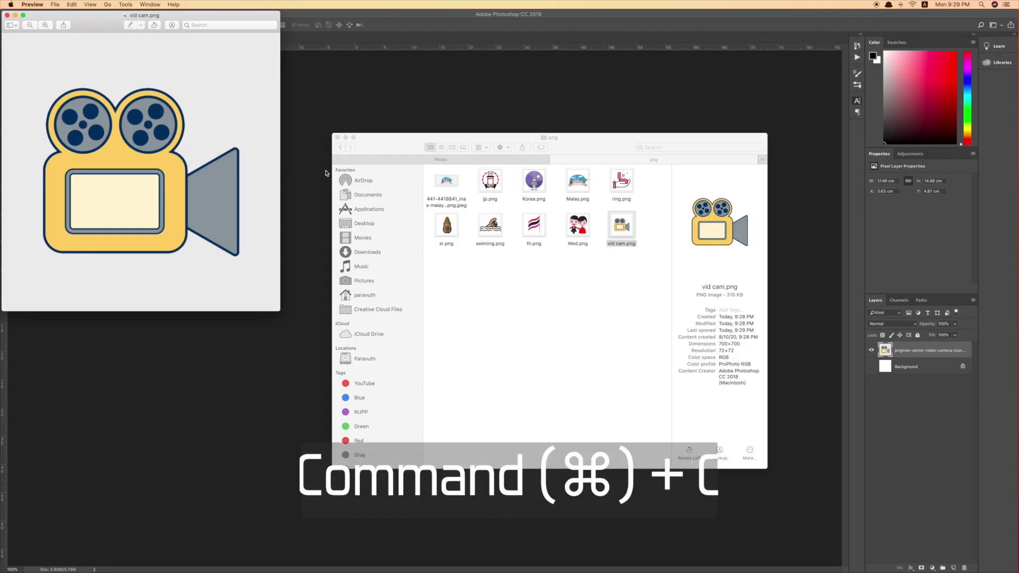
# Create a new folder named 'vlog' inside the PHoto folder.
pyautogui.click(427, 161)
pyautogui.rightClick(480, 279)
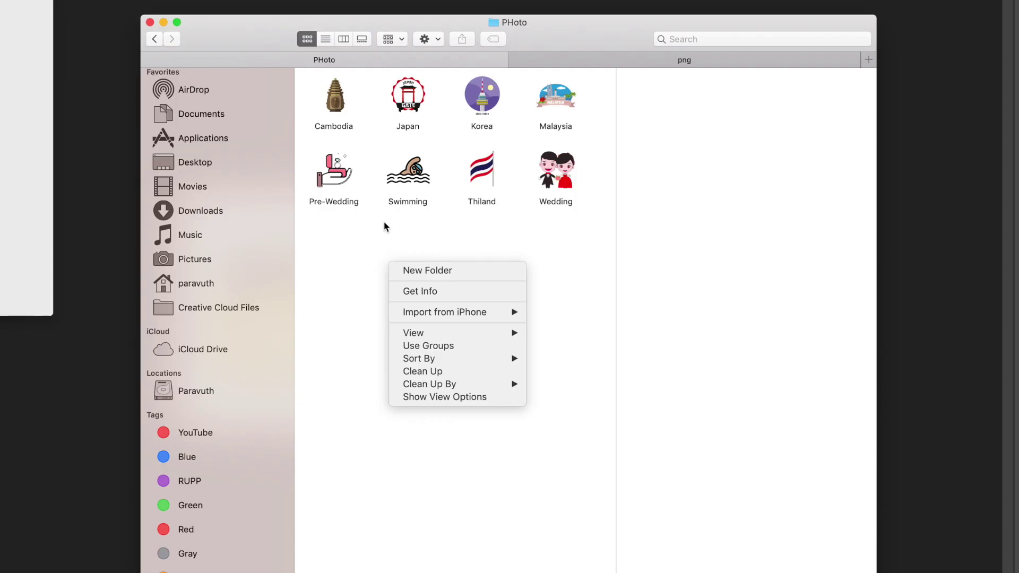
pyautogui.click(419, 275)
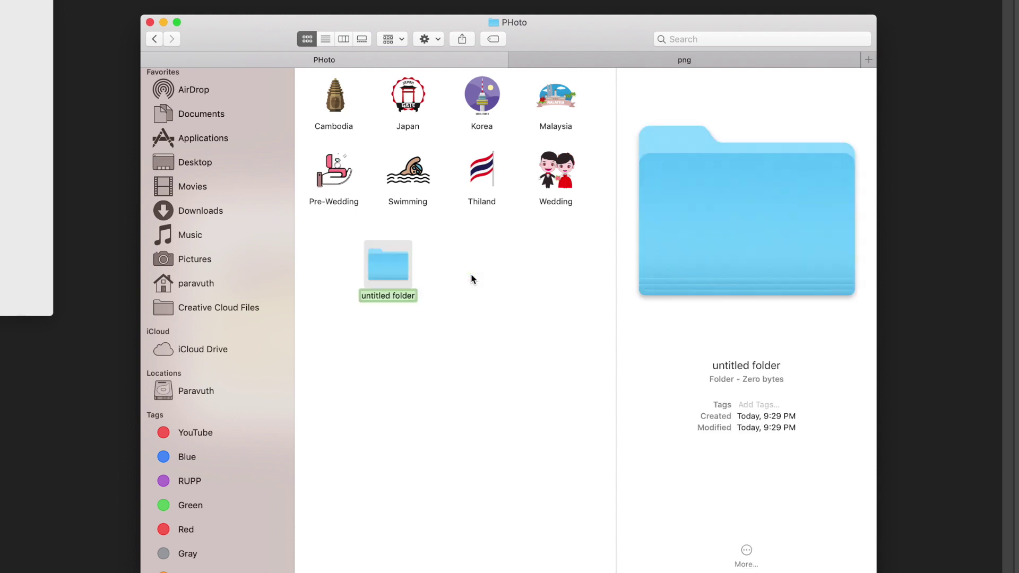
pyautogui.write('vlog')
pyautogui.press('Return')
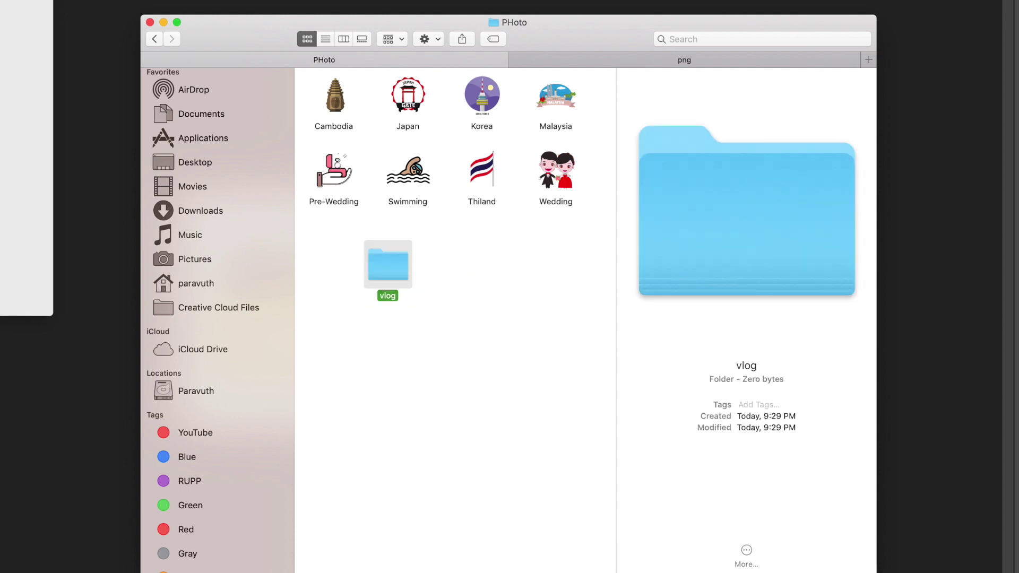
# Paste the copied camera image as the vlog folder's icon via Get Info.
pyautogui.rightClick(380, 277)
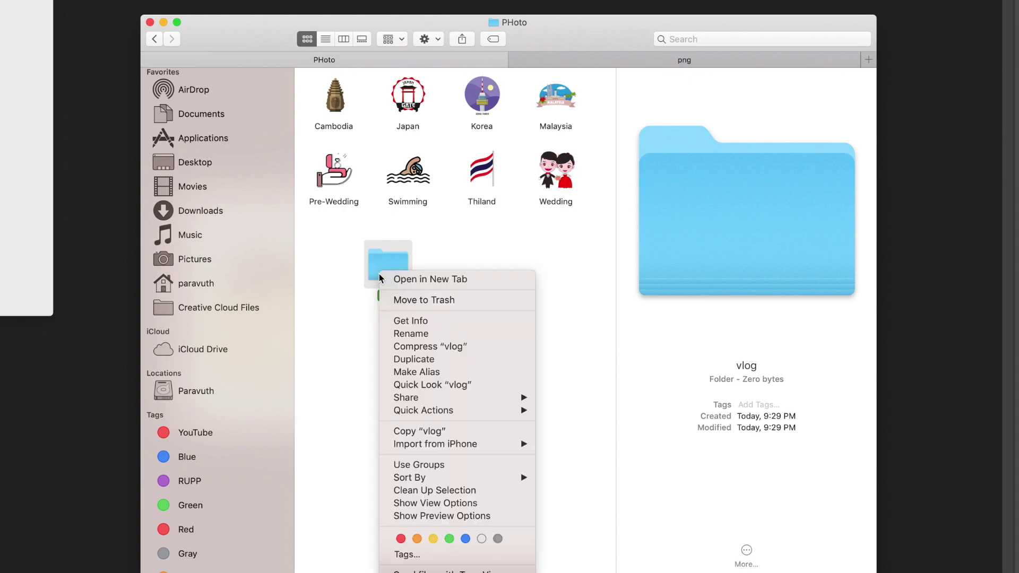
pyautogui.click(472, 324)
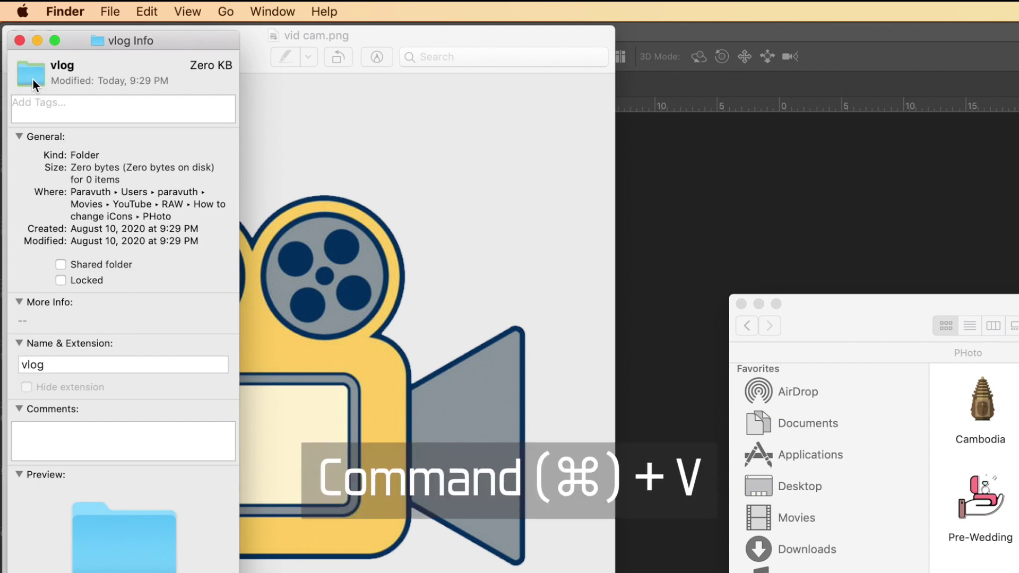
pyautogui.press('super+v')
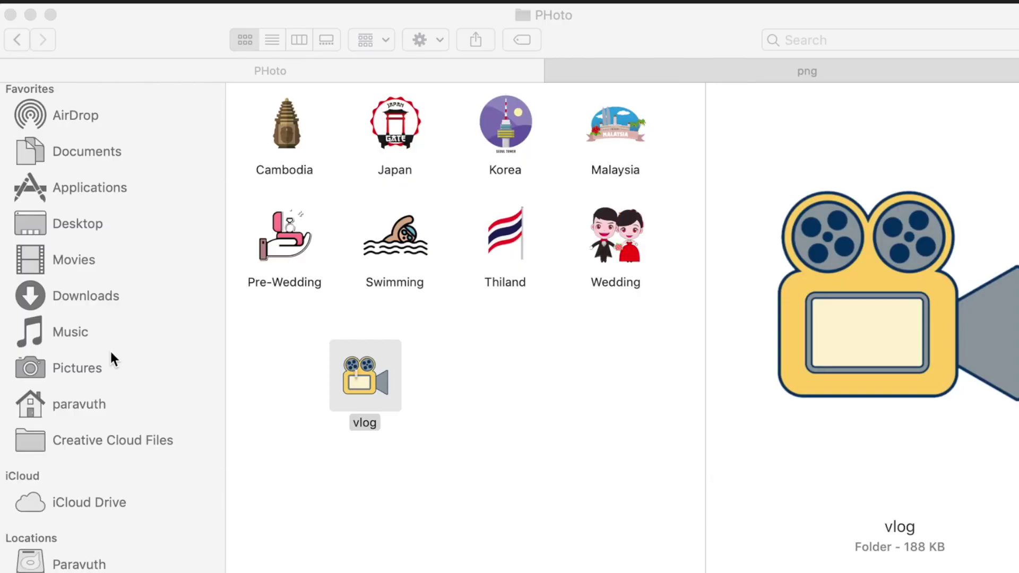
pyautogui.press('super+w')
pyautogui.click(532, 486)
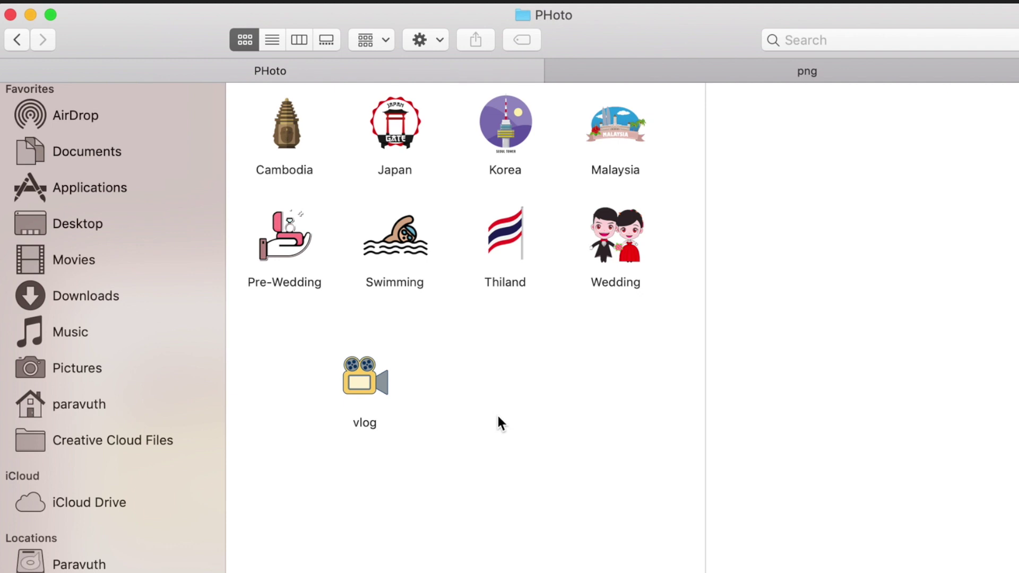
# Reopen vlog's info window and delete the custom icon, restoring the plain folder.
pyautogui.rightClick(353, 379)
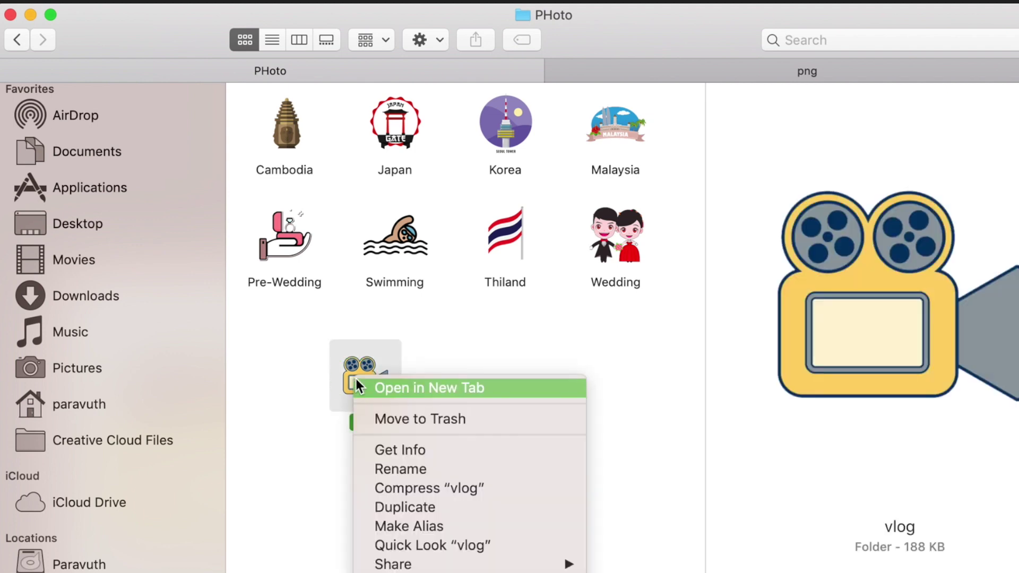
pyautogui.click(444, 451)
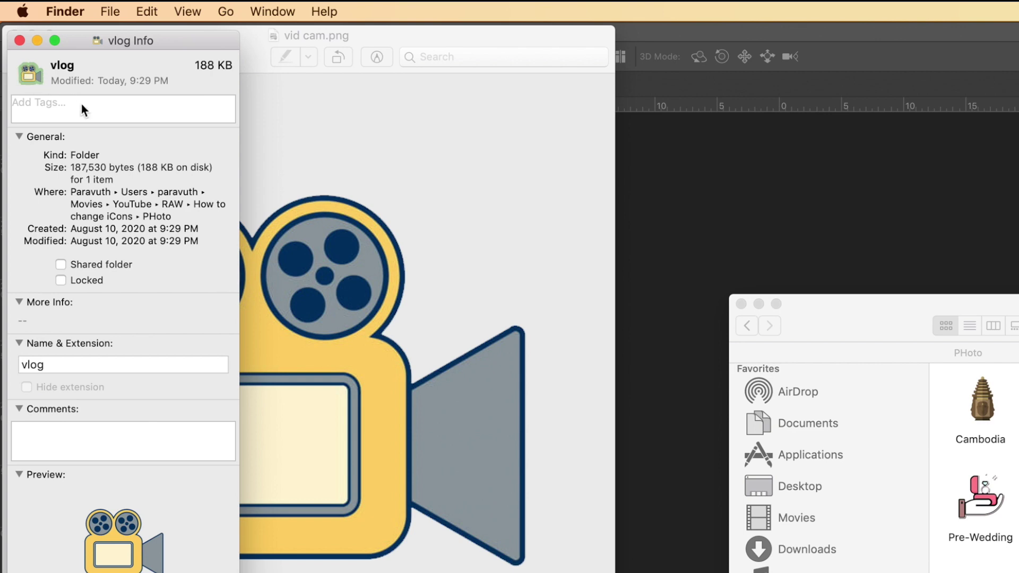
pyautogui.press('Delete')
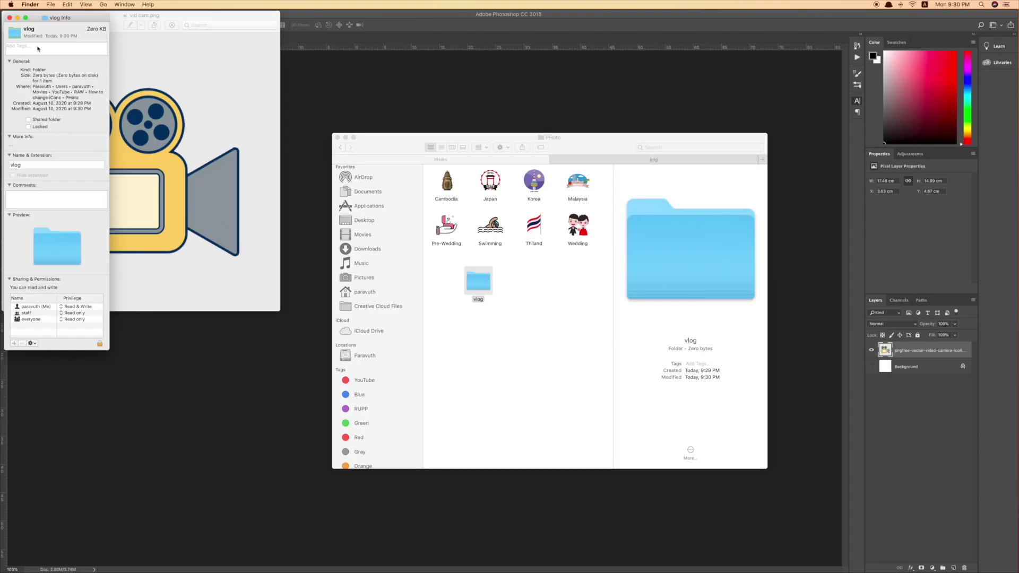
# Quit Preview, close the vlog info window, and open the downloaded camera JPG.
pyautogui.click(207, 77)
pyautogui.click(32, 4)
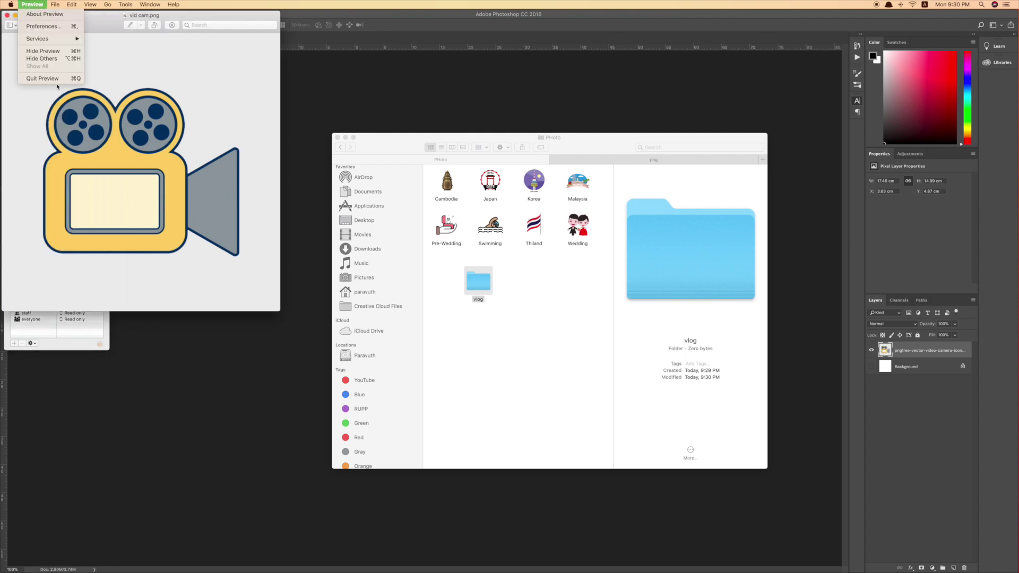
pyautogui.click(43, 75)
pyautogui.press('super+w')
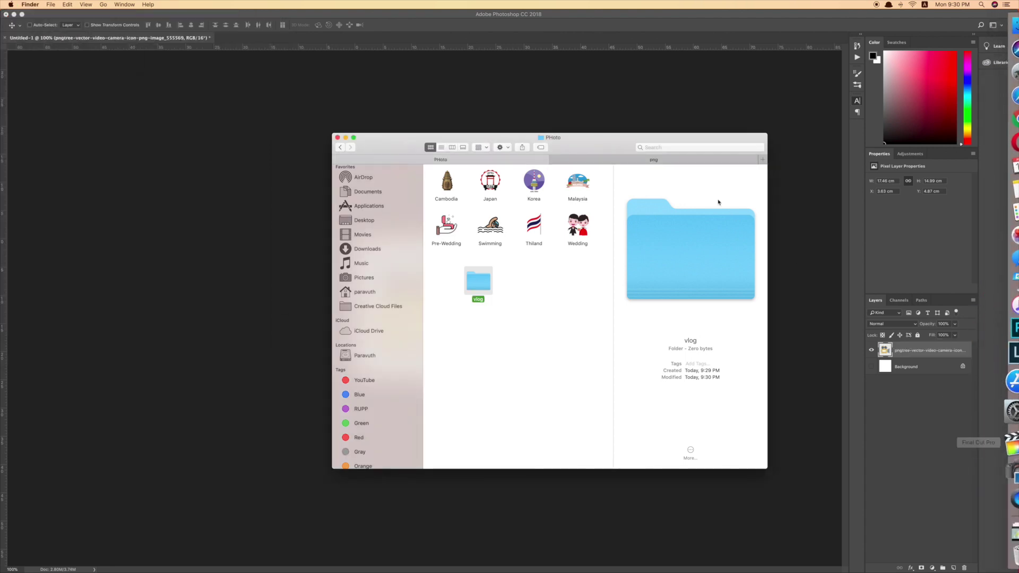
pyautogui.click(1004, 517)
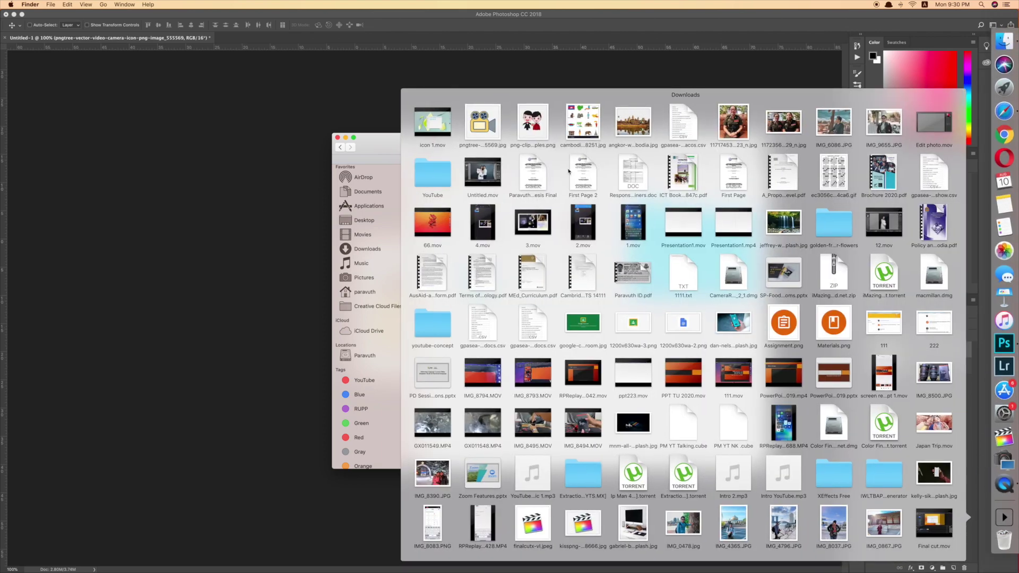
pyautogui.click(483, 127)
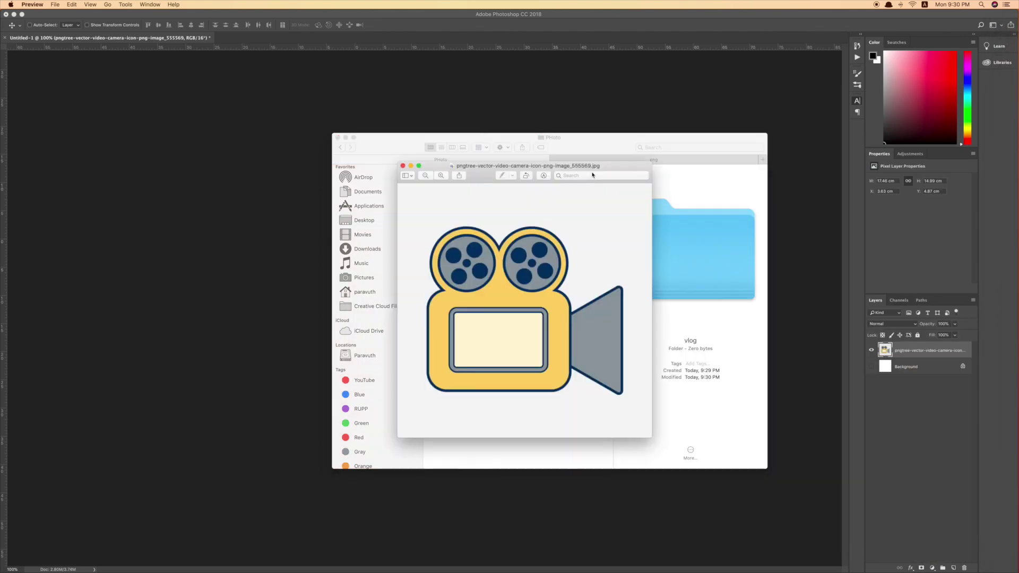
# Paste the camera JPG as the vlog folder's icon and check the result.
pyautogui.rightClick(482, 285)
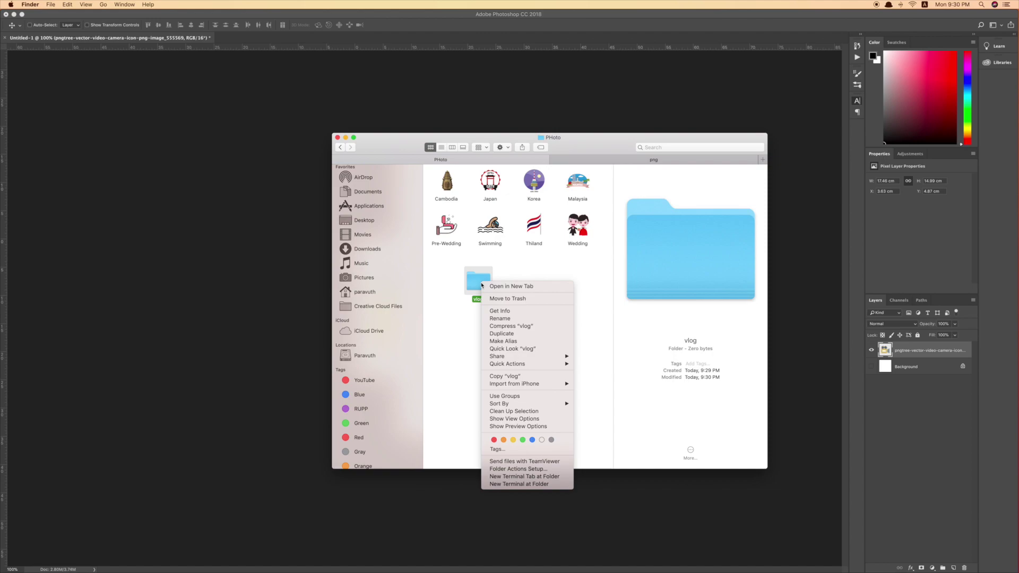
pyautogui.click(500, 310)
pyautogui.click(15, 36)
pyautogui.press('super+v')
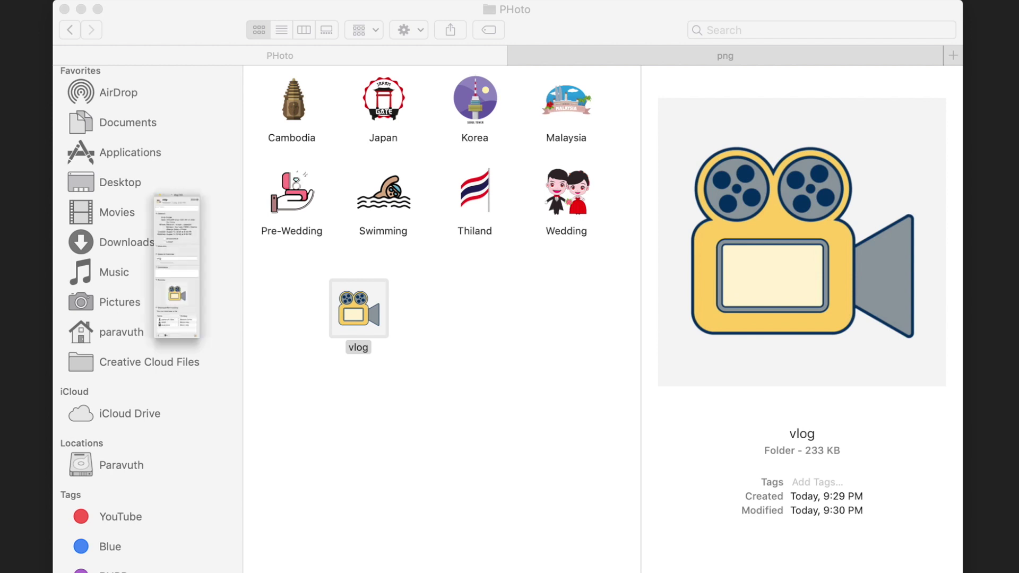
pyautogui.click(440, 290)
pyautogui.click(370, 295)
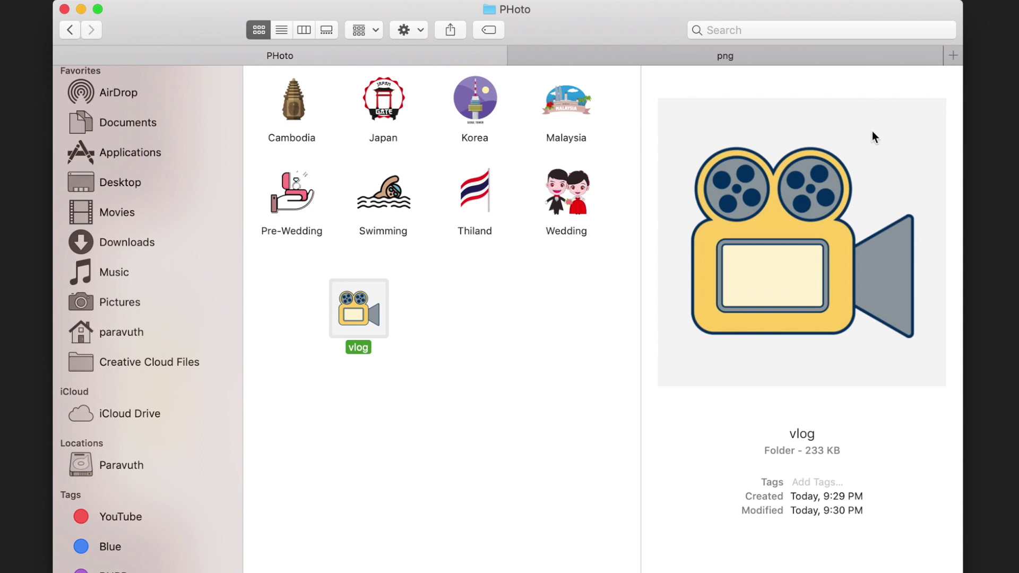
pyautogui.click(534, 359)
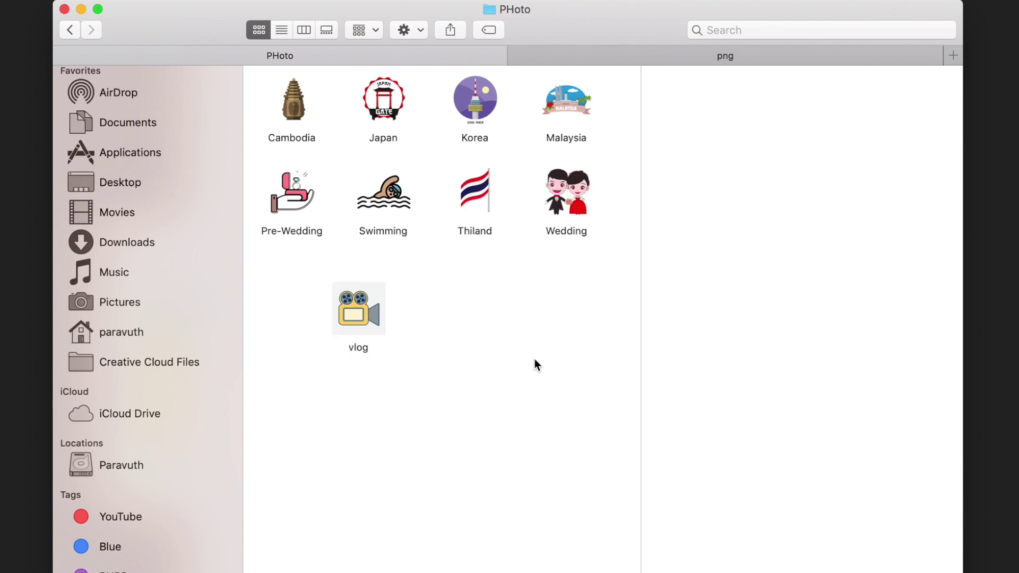
pyautogui.click(361, 308)
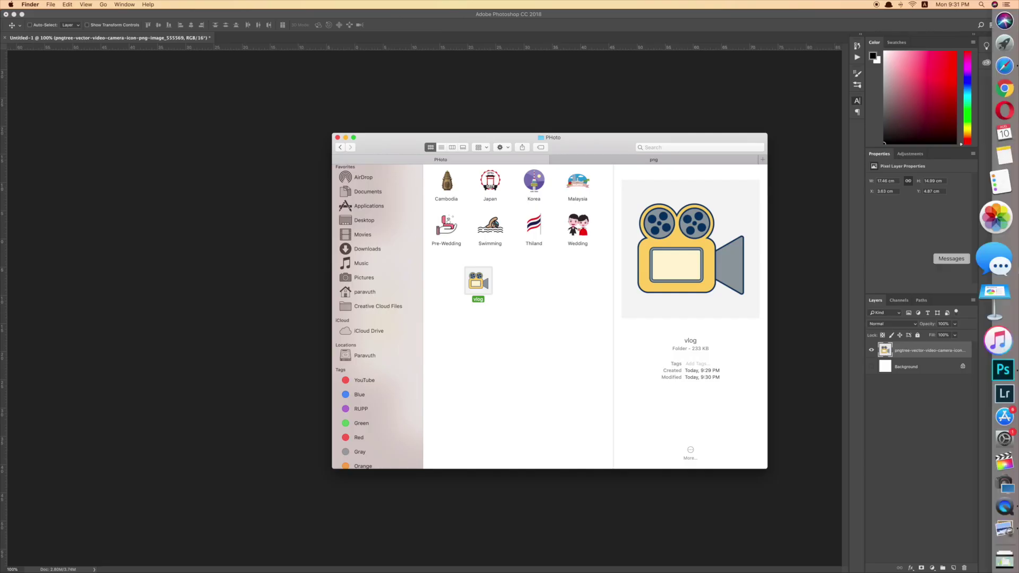
# Set the General appearance to Dark in System Preferences and return to the PHoto window.
pyautogui.click(1003, 438)
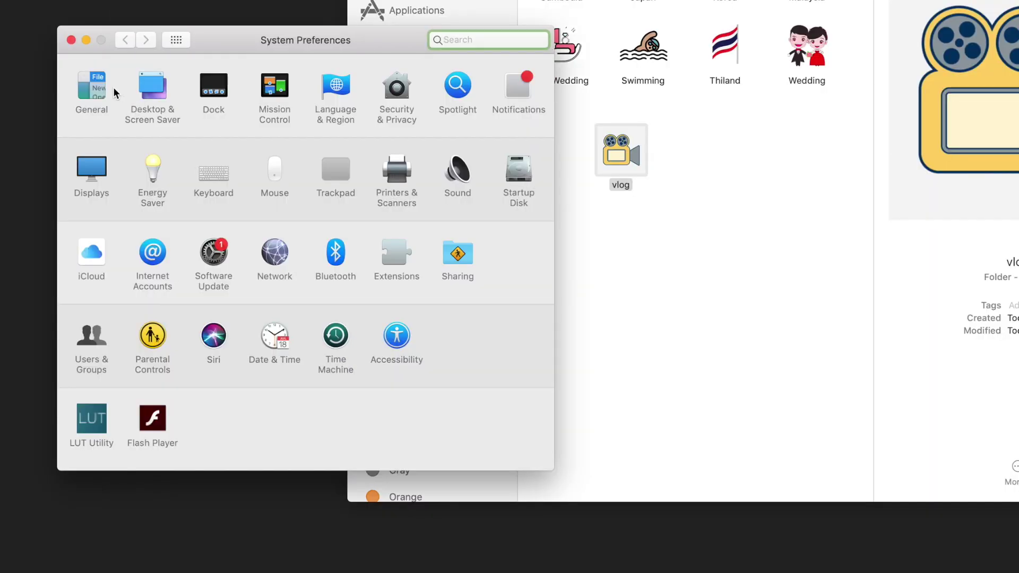
pyautogui.click(194, 248)
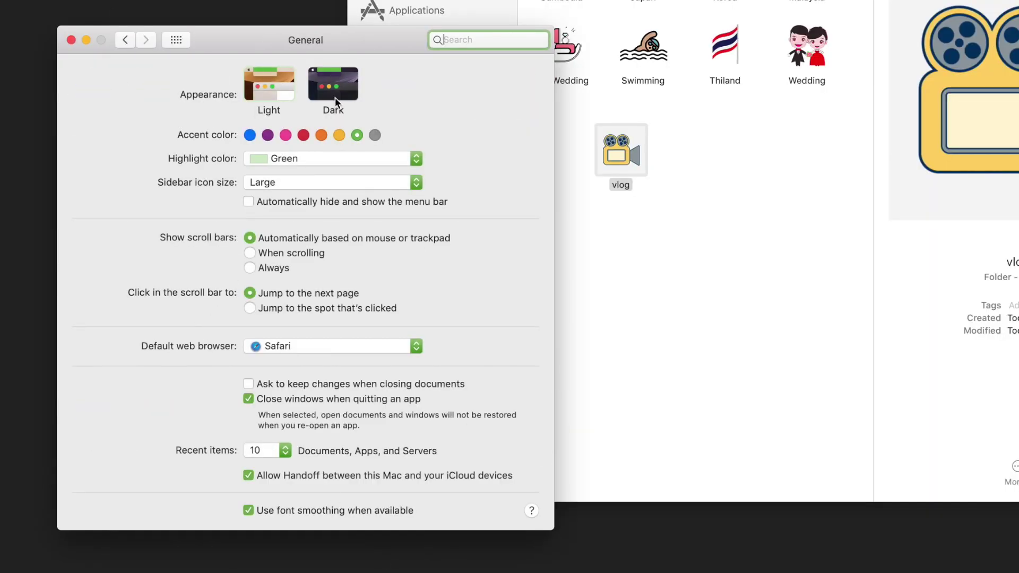
pyautogui.click(335, 97)
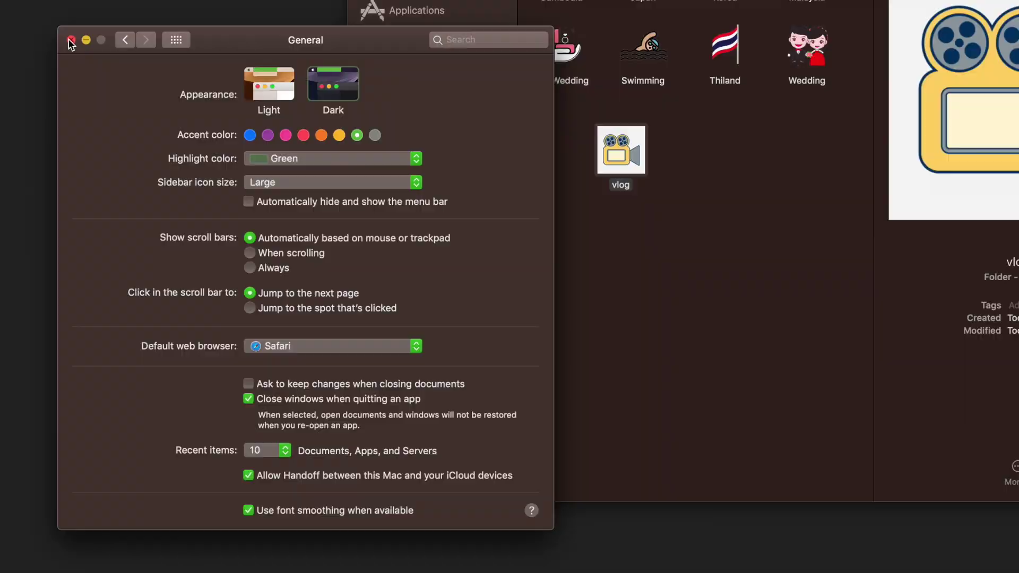
pyautogui.click(664, 316)
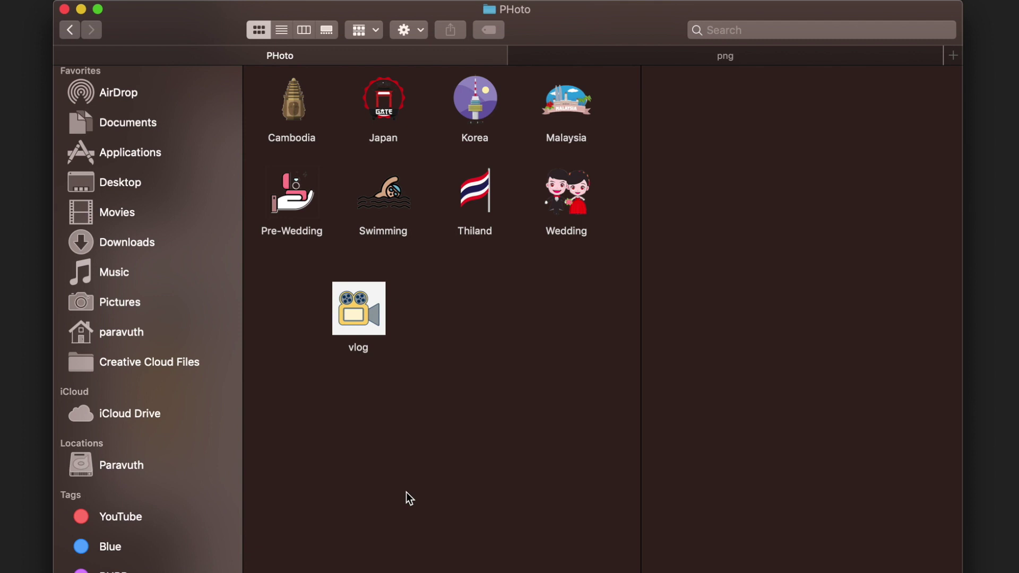
# Give vlog the transparent vid cam.png icon and check it in the dark PHoto window.
pyautogui.click(376, 328)
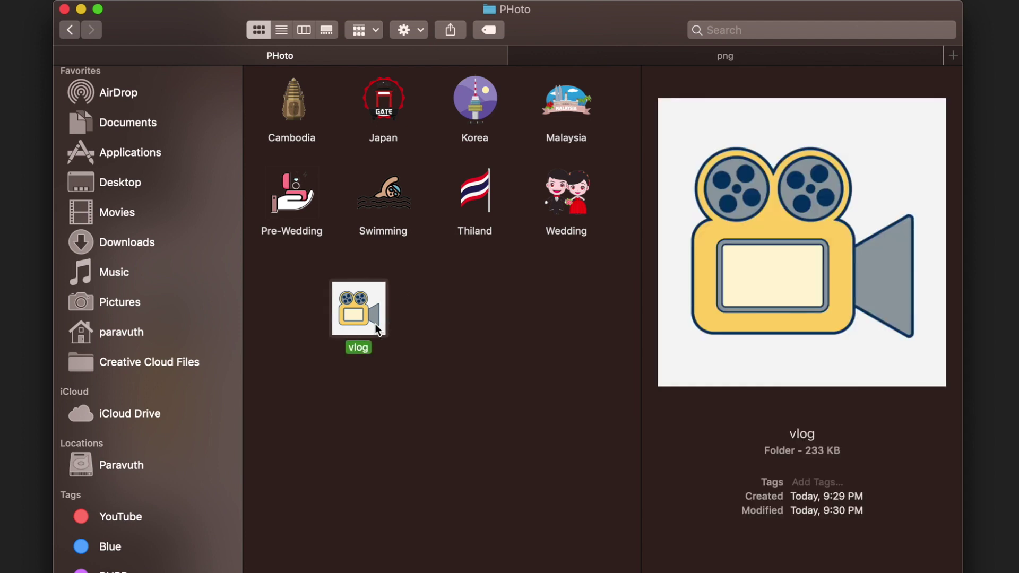
pyautogui.rightClick(361, 322)
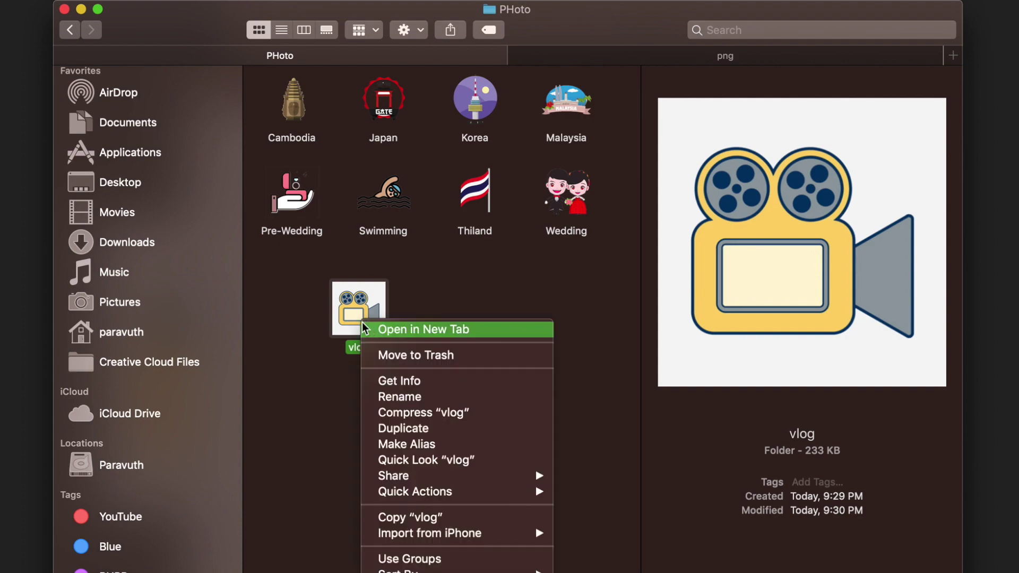
pyautogui.press('Escape')
pyautogui.click(629, 61)
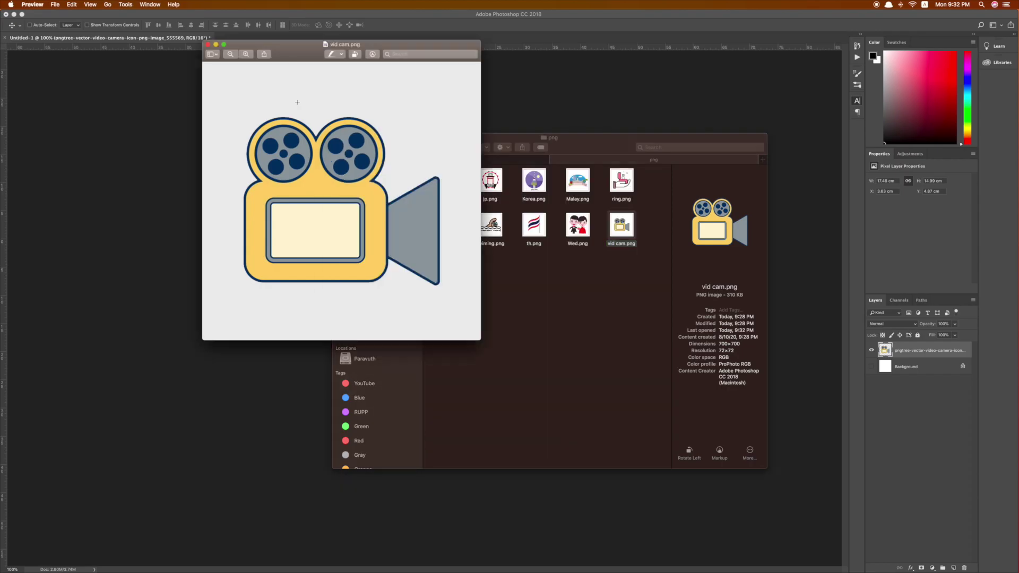
pyautogui.click(531, 163)
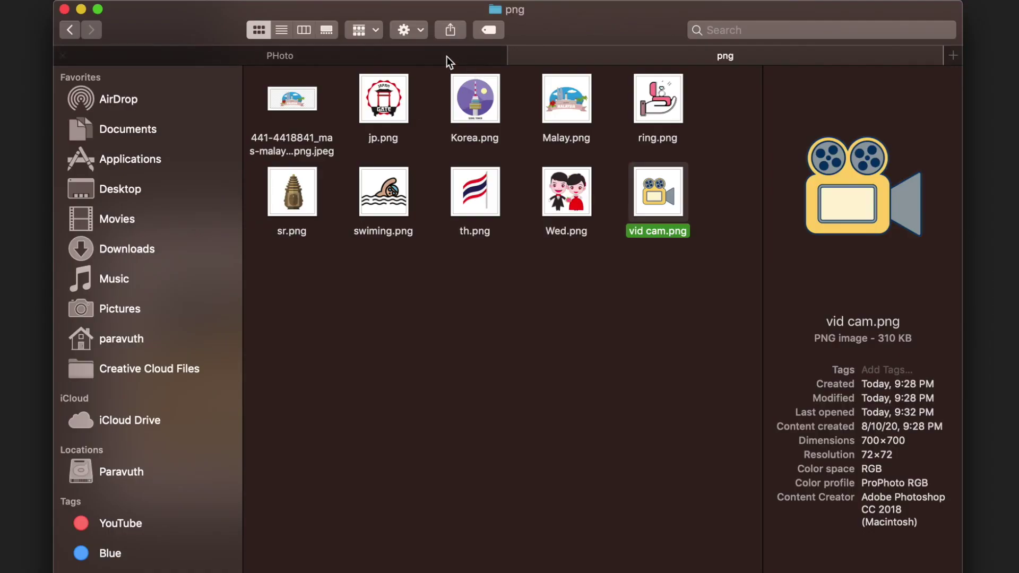
pyautogui.click(447, 57)
pyautogui.click(546, 366)
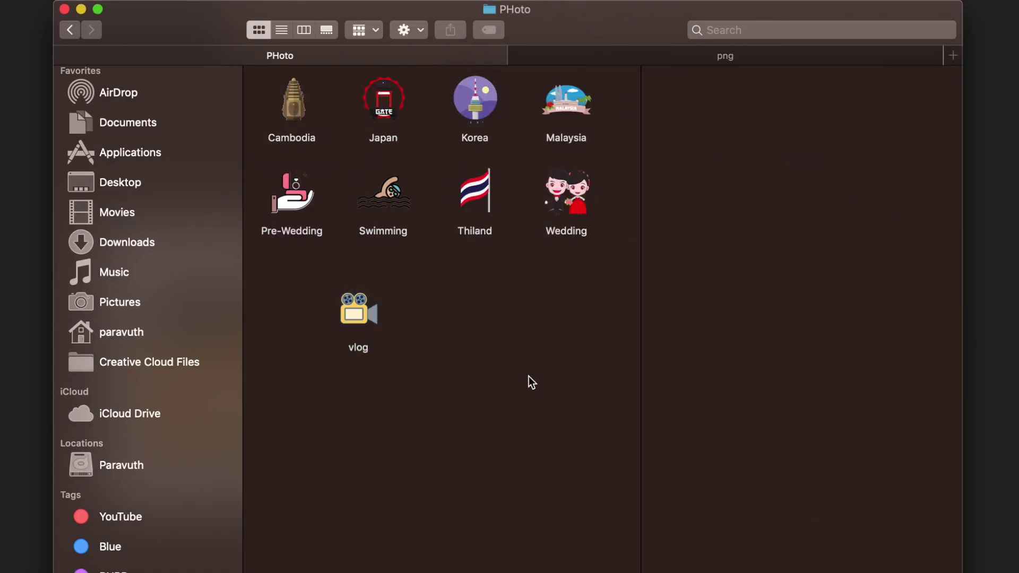
pyautogui.click(364, 322)
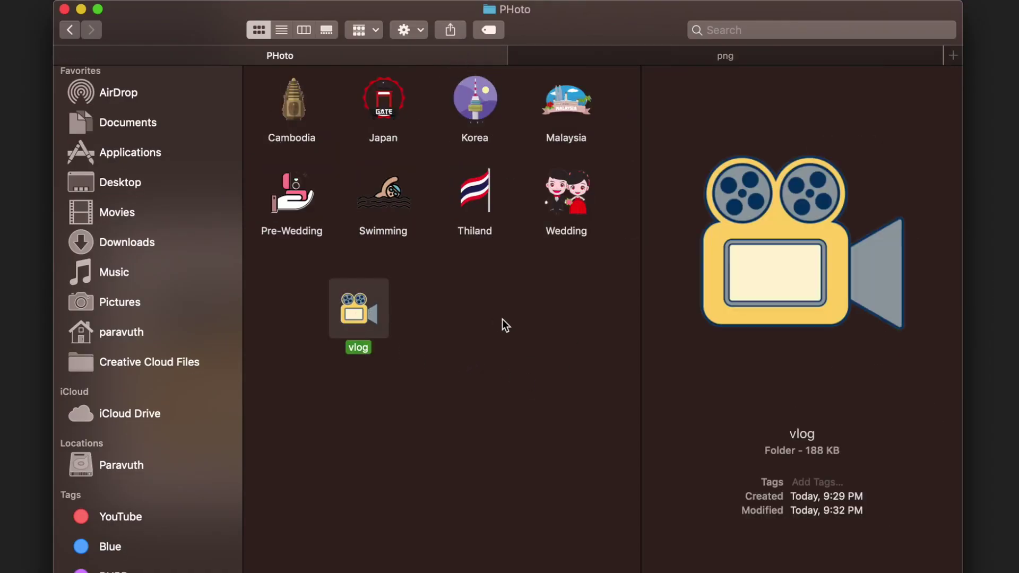
pyautogui.click(549, 345)
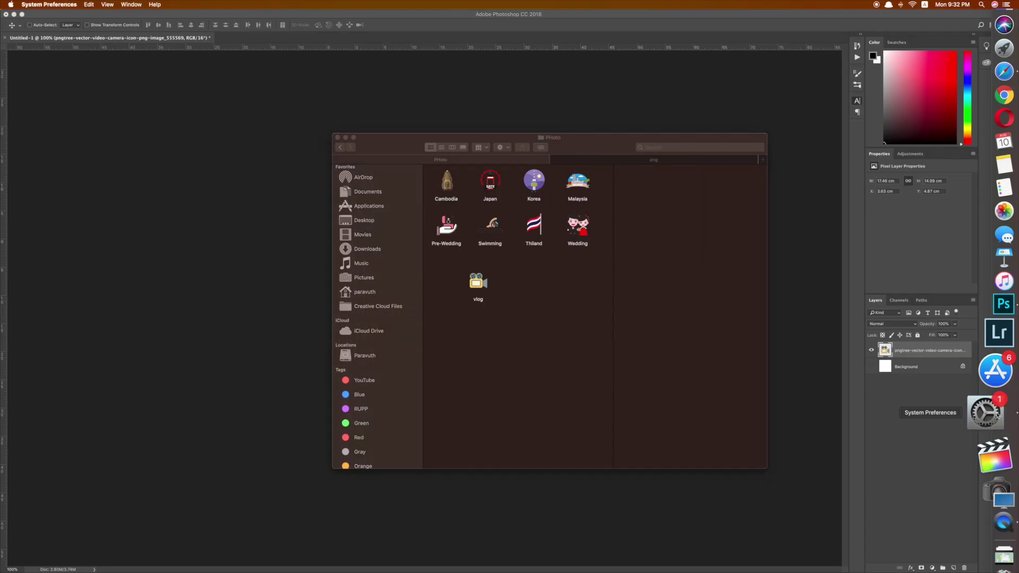
pyautogui.click(992, 412)
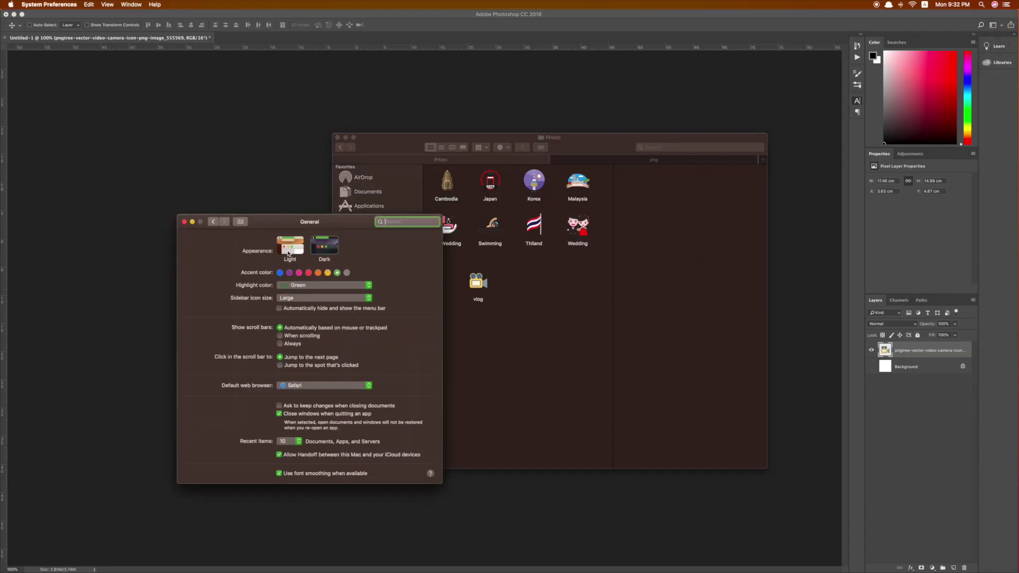
# Pick the Light appearance thumbnail in General preferences.
pyautogui.click(290, 246)
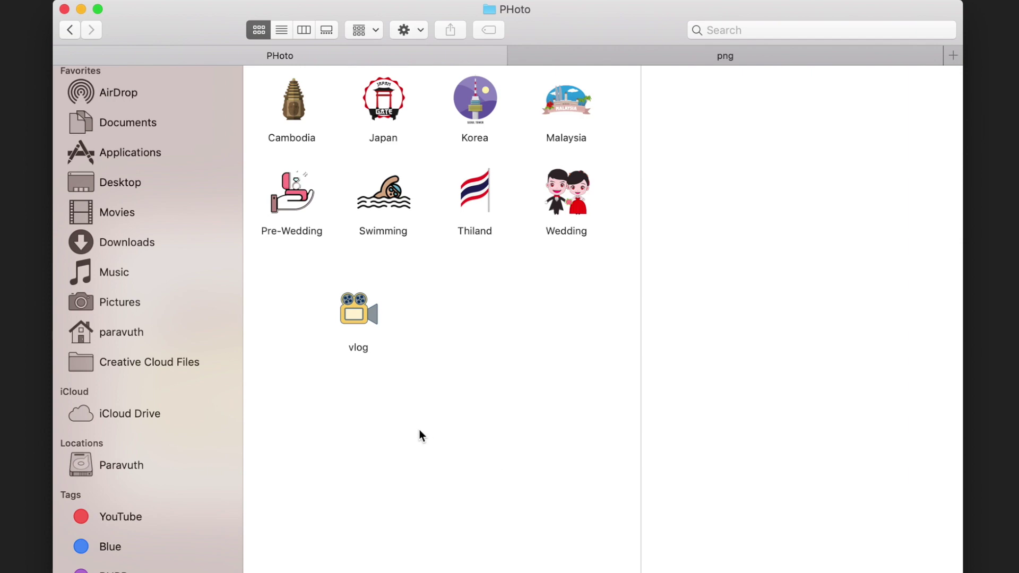